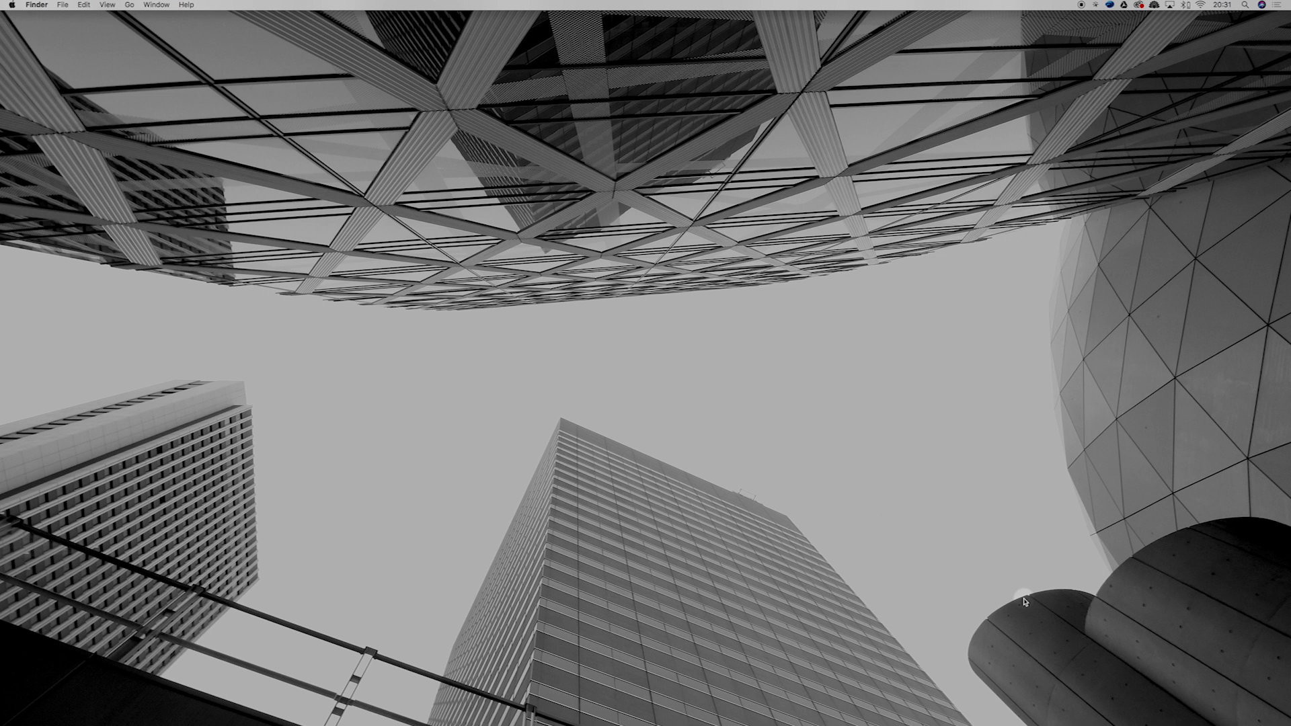
# - Switch to InDesign and check the CC Libraries entry among the window options
pyautogui.moveTo(676, 716)
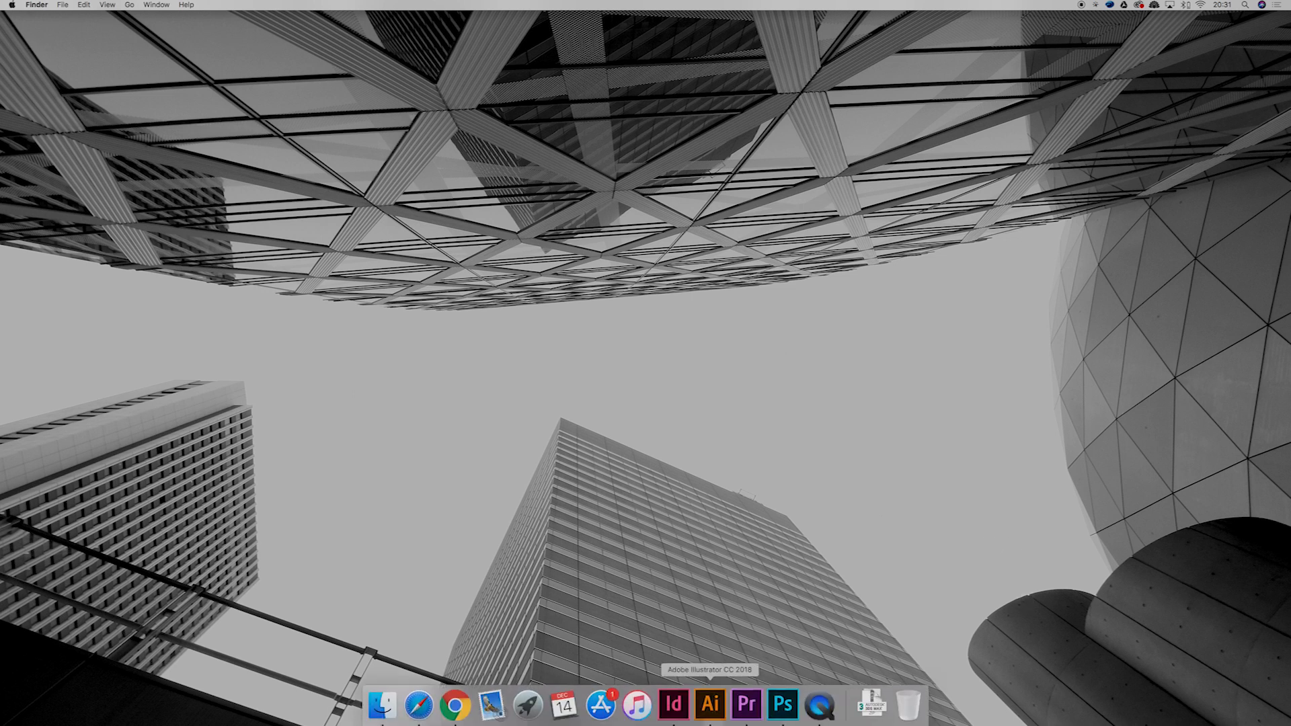
pyautogui.click(675, 706)
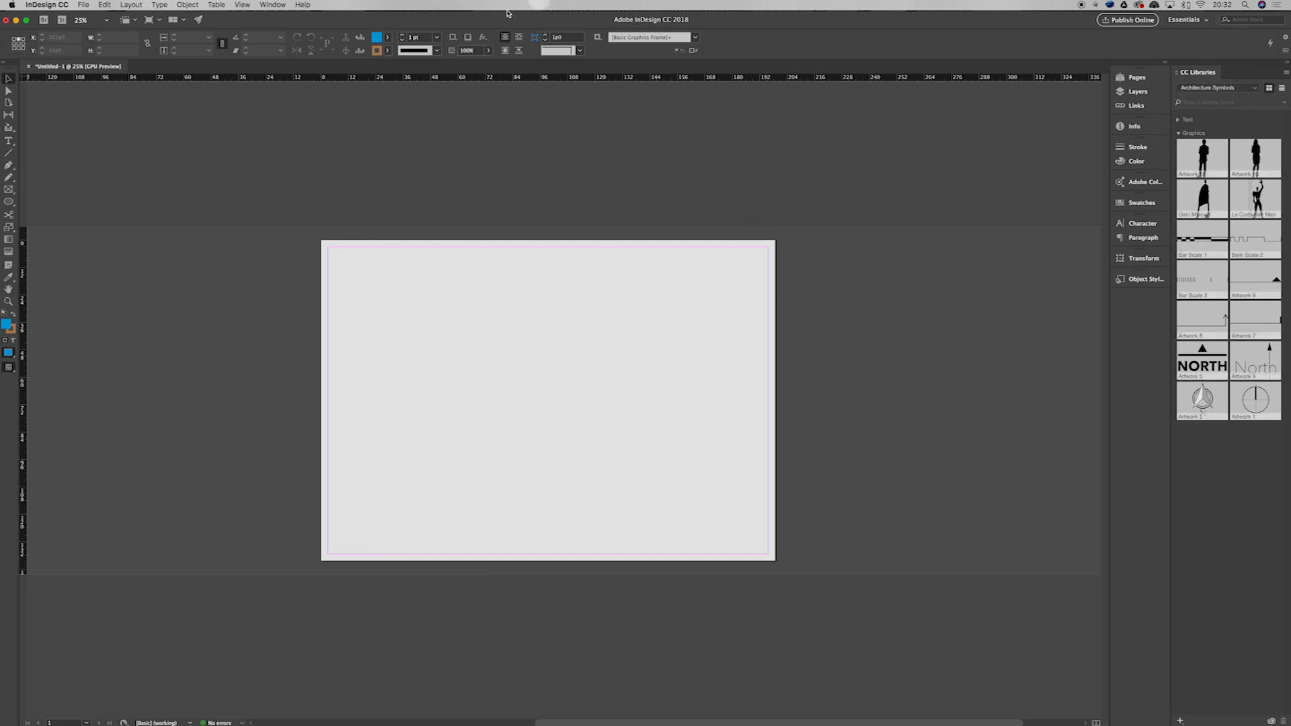
pyautogui.click(266, 5)
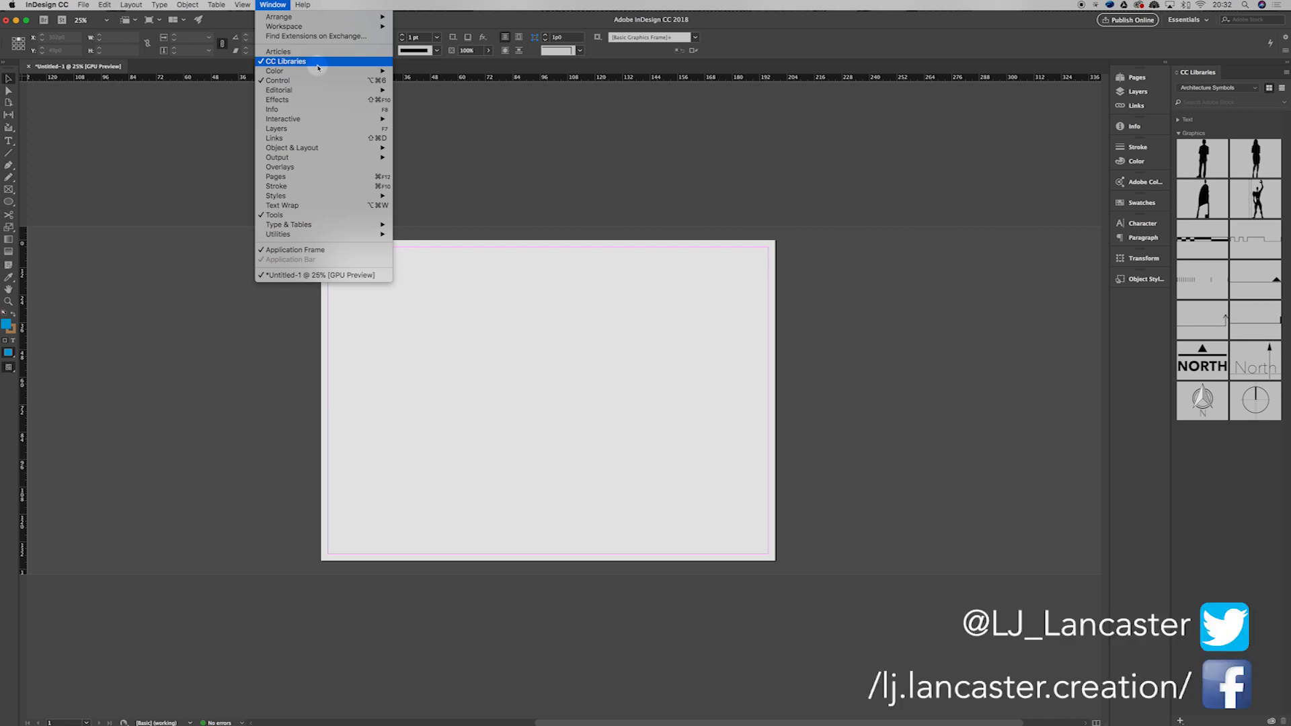
pyautogui.click(954, 45)
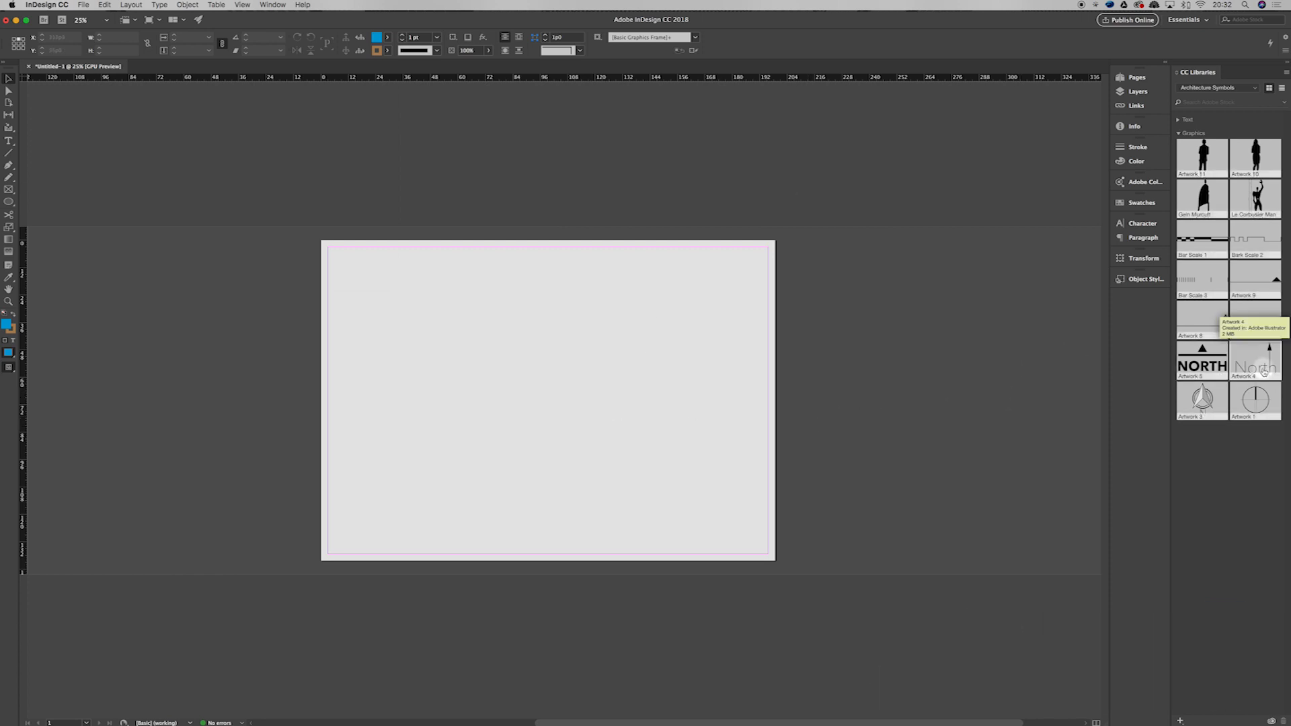
# - Place the library's north symbols Artwork 4, Artwork 5 and Artwork 3 on the page
pyautogui.moveTo(1262, 369); pyautogui.dragTo(594, 420)
pyautogui.moveTo(521, 308); pyautogui.dragTo(729, 354)
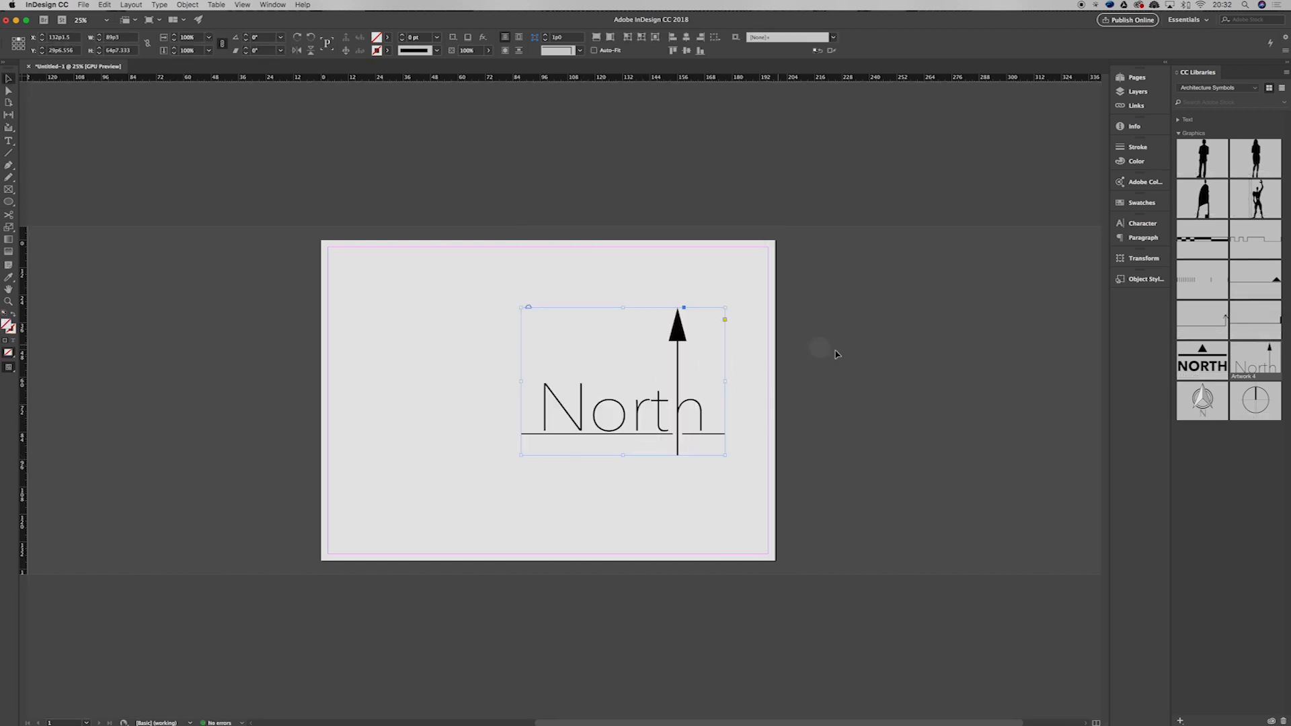
pyautogui.moveTo(1194, 368); pyautogui.dragTo(672, 511)
pyautogui.moveTo(1214, 412); pyautogui.dragTo(430, 397)
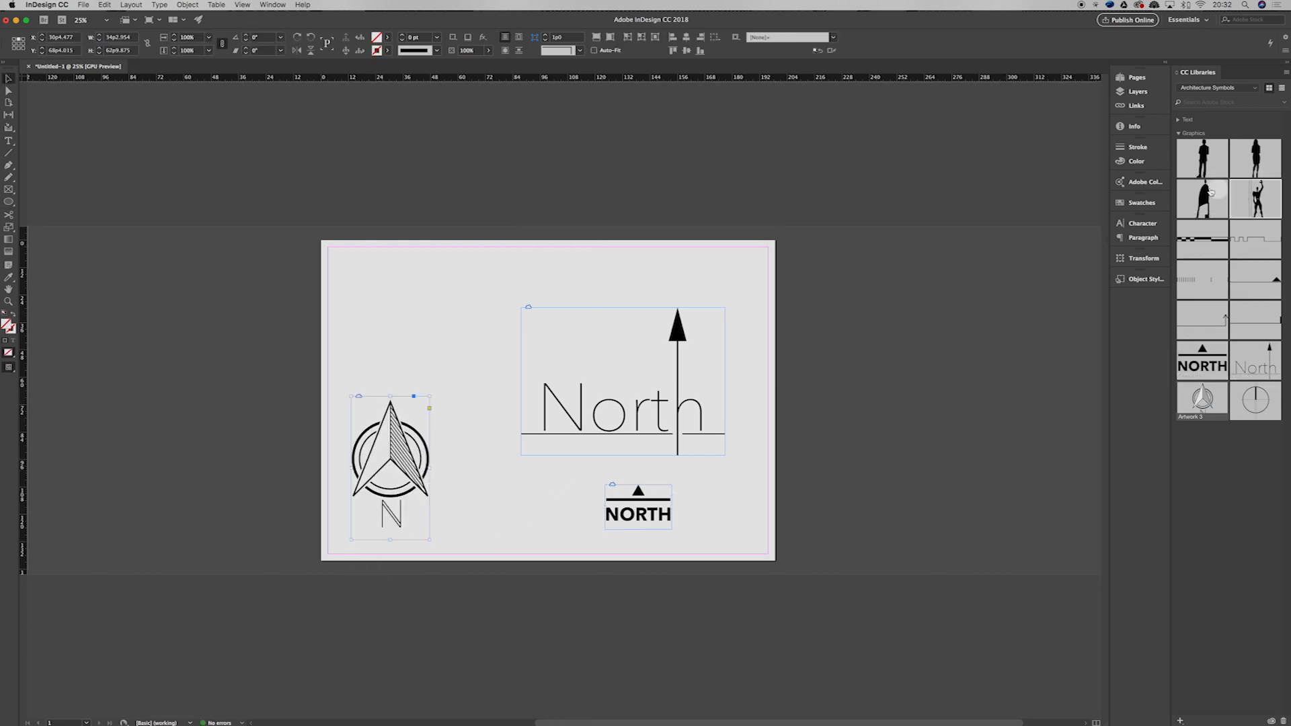
# - Place the Murcutt silhouette large across the page and a small Le Corbusier Man above the compass symbol
pyautogui.moveTo(1206, 195); pyautogui.dragTo(576, 471)
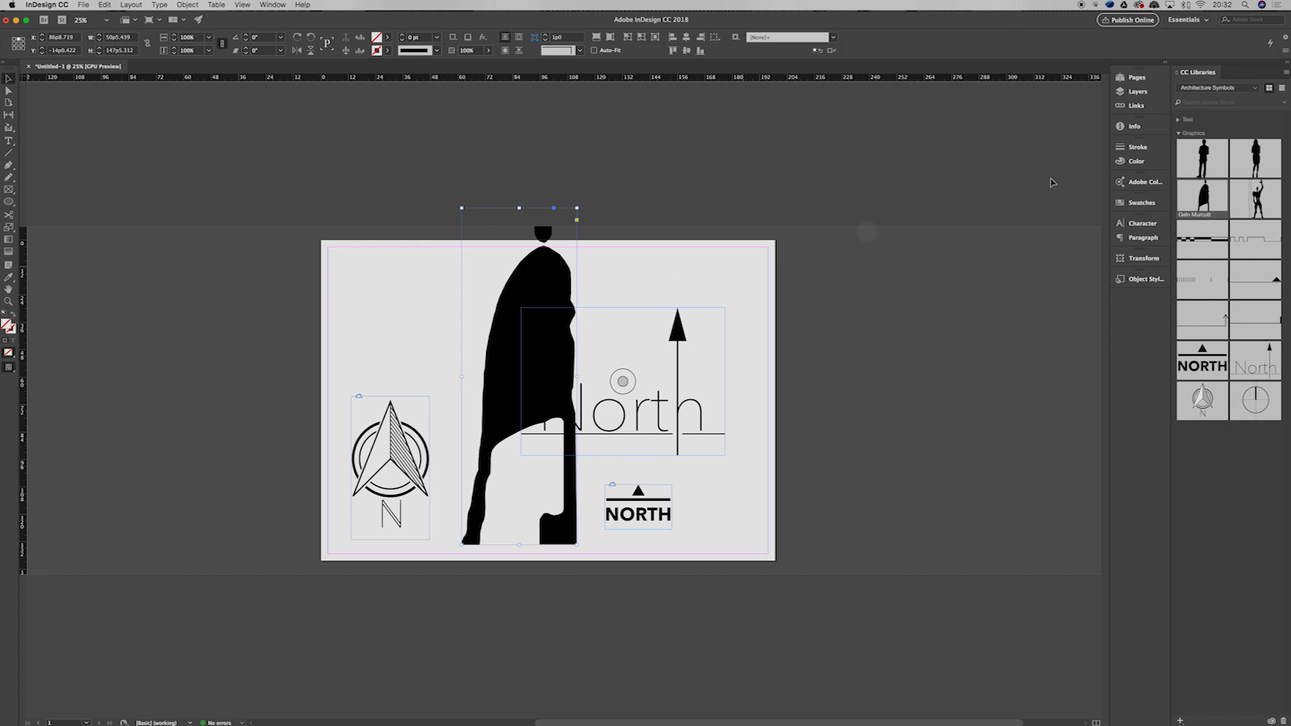
pyautogui.moveTo(1267, 194); pyautogui.dragTo(409, 331)
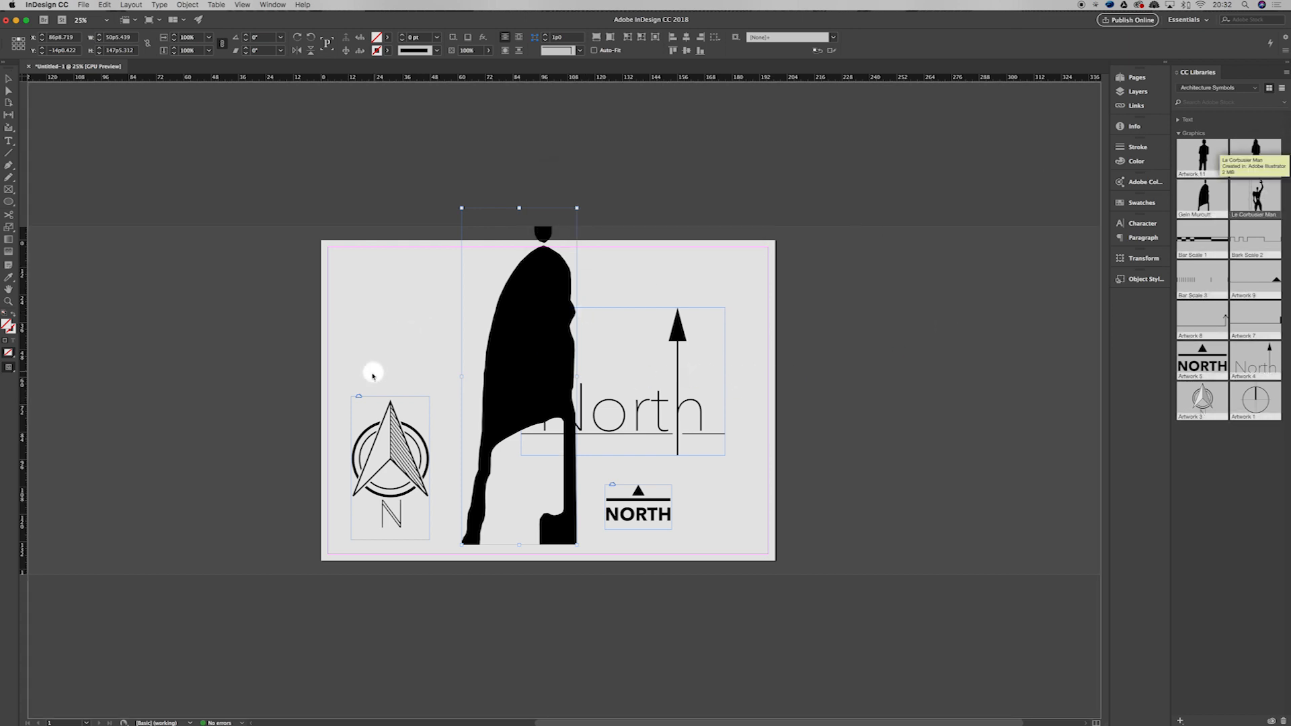
pyautogui.moveTo(366, 377); pyautogui.dragTo(445, 294)
pyautogui.click(437, 322)
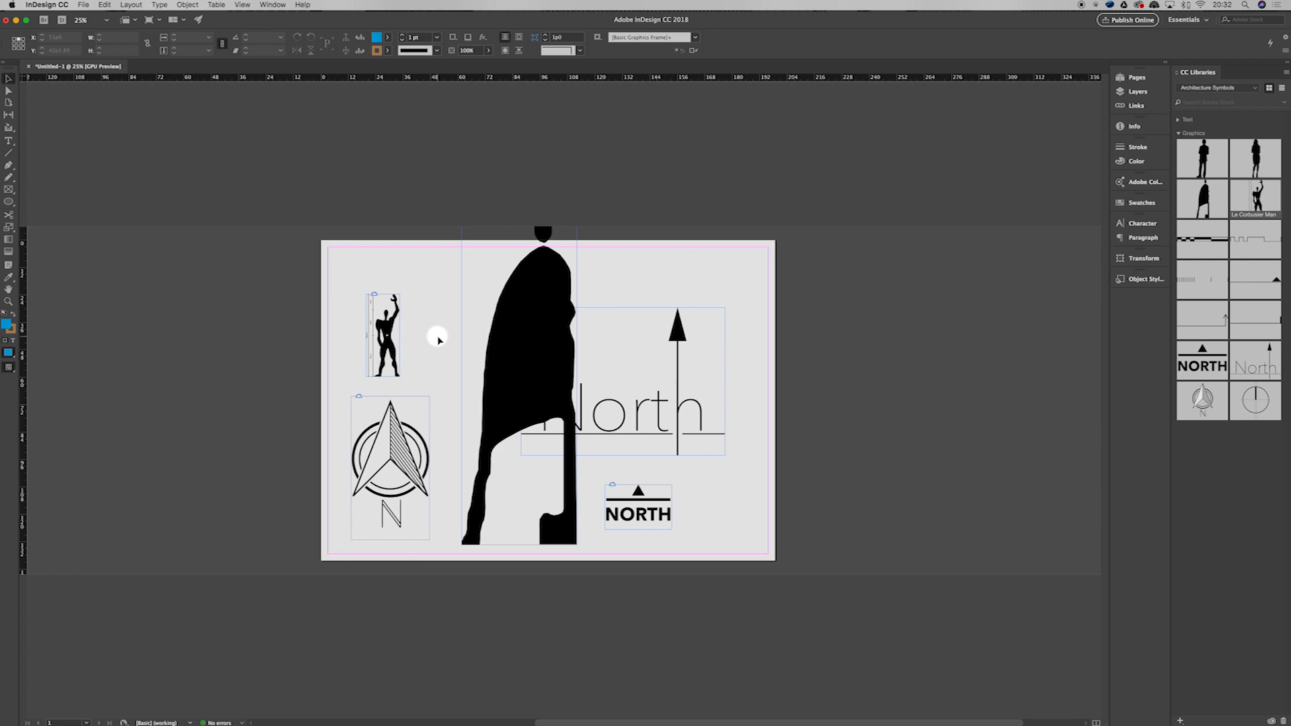
# - Switch to Illustrator and check the Libraries entry among the window options
pyautogui.moveTo(638, 725)
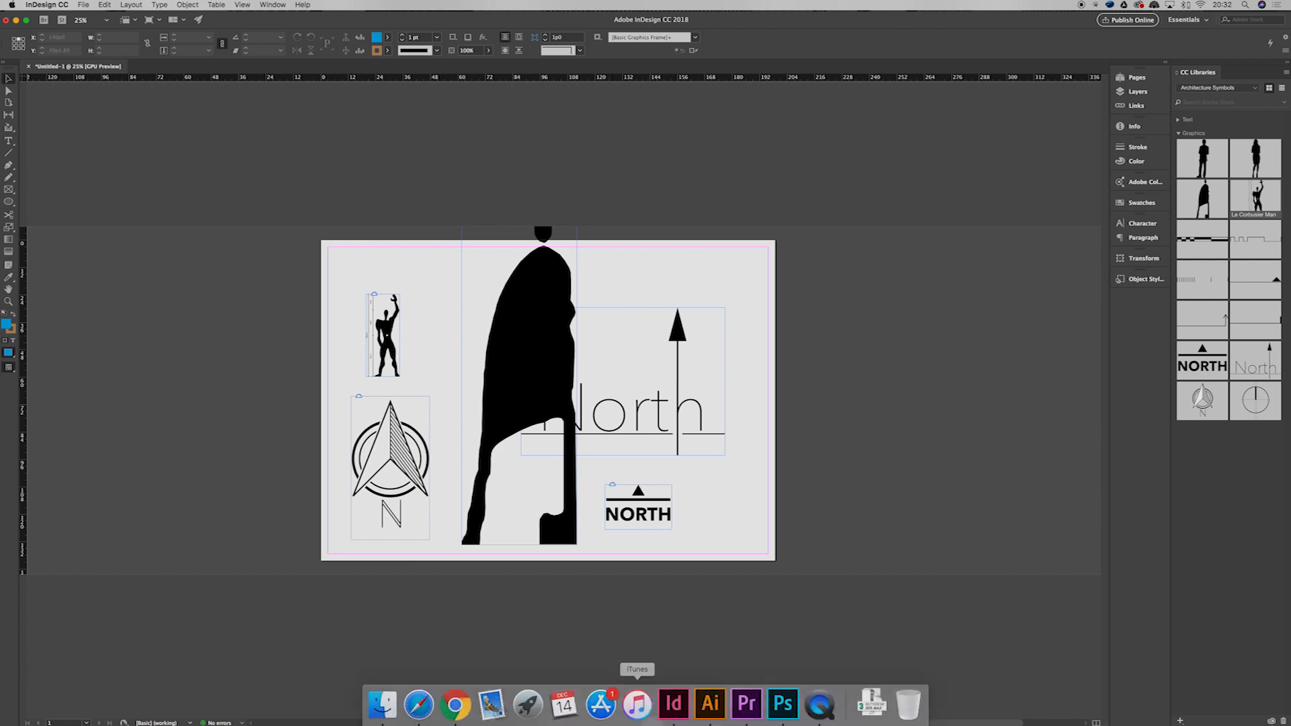
pyautogui.click(704, 713)
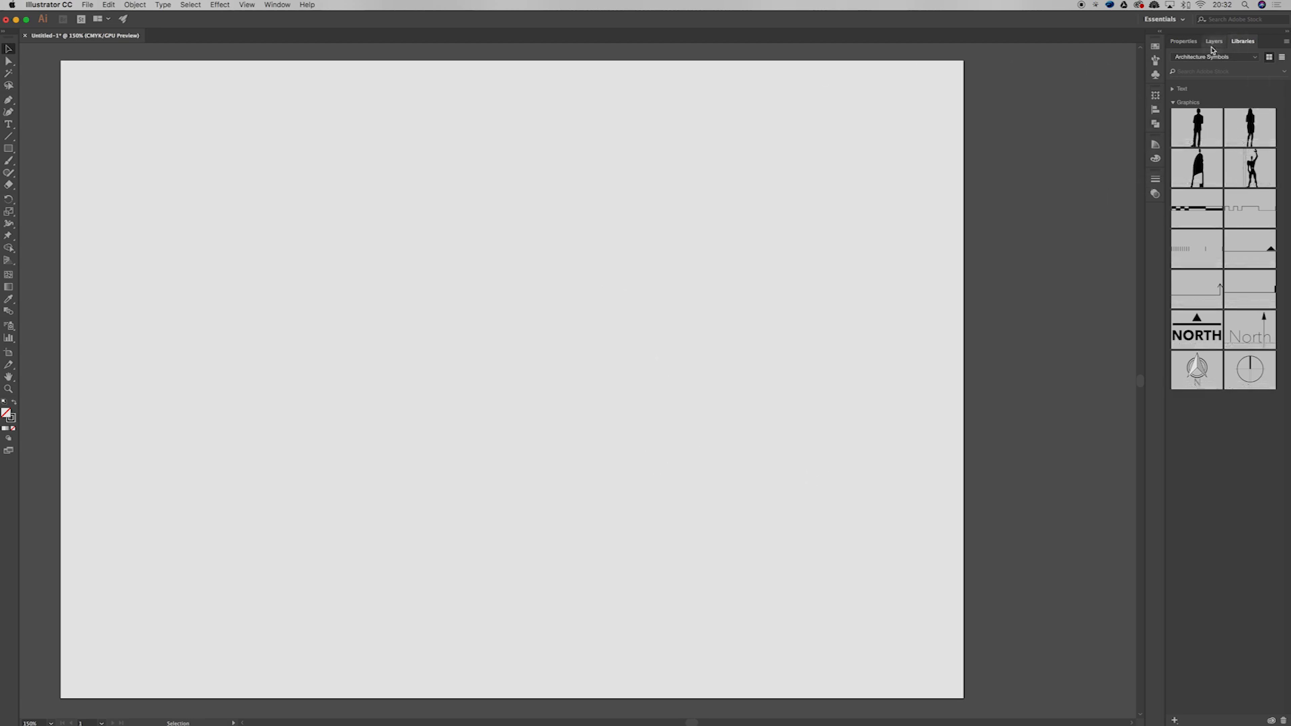
pyautogui.click(277, 4)
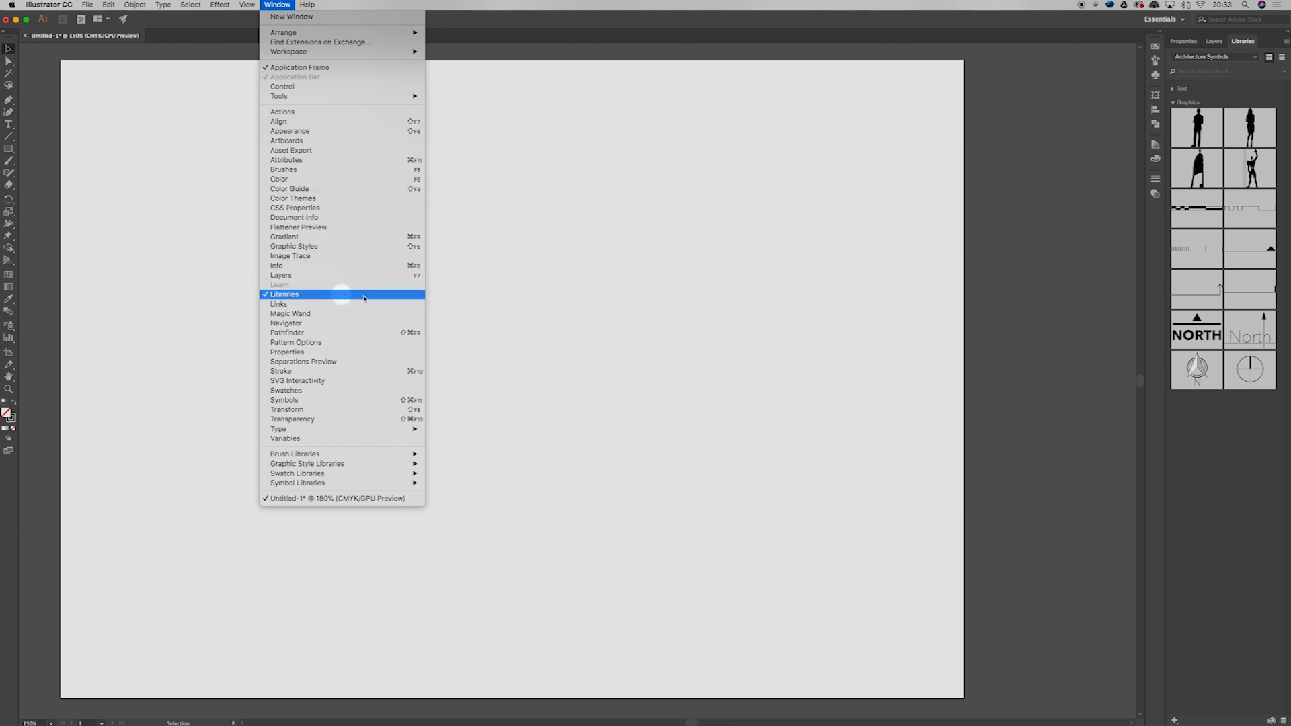
pyautogui.click(802, 388)
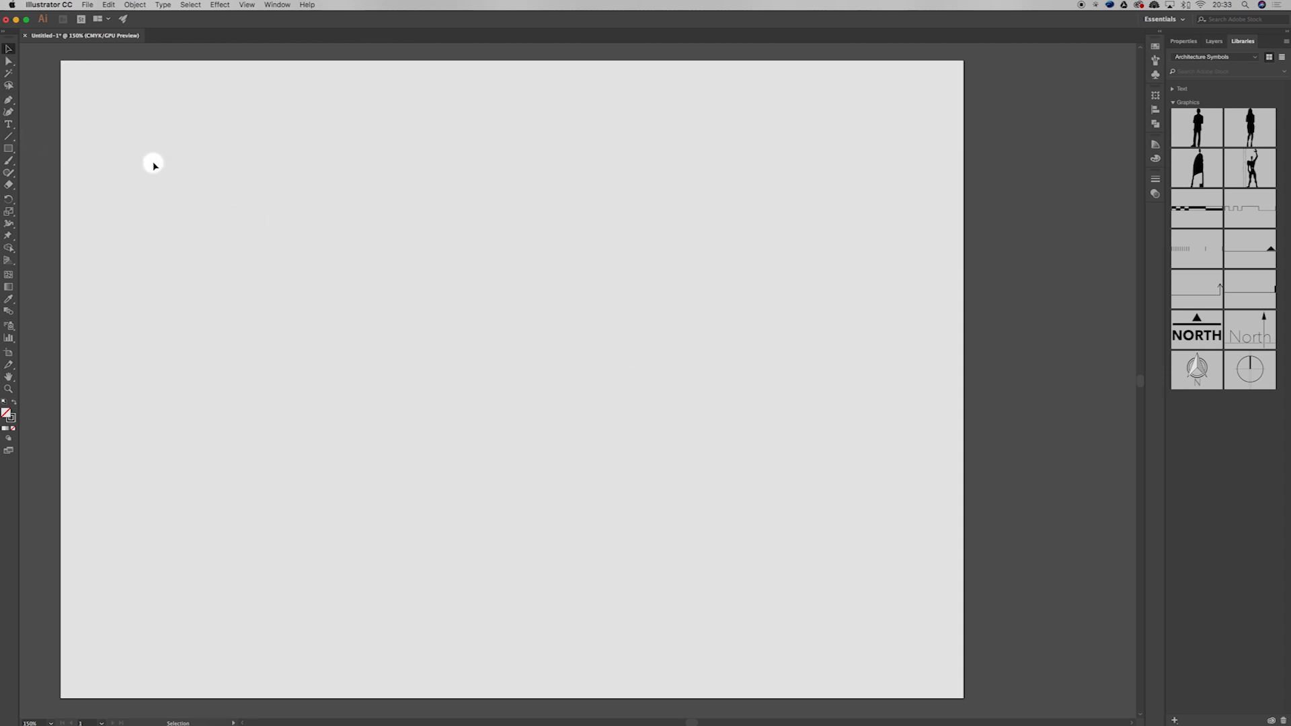
# - Switch to InDesign and place a small Bar Scale 1 above the large North symbol
pyautogui.click(670, 706)
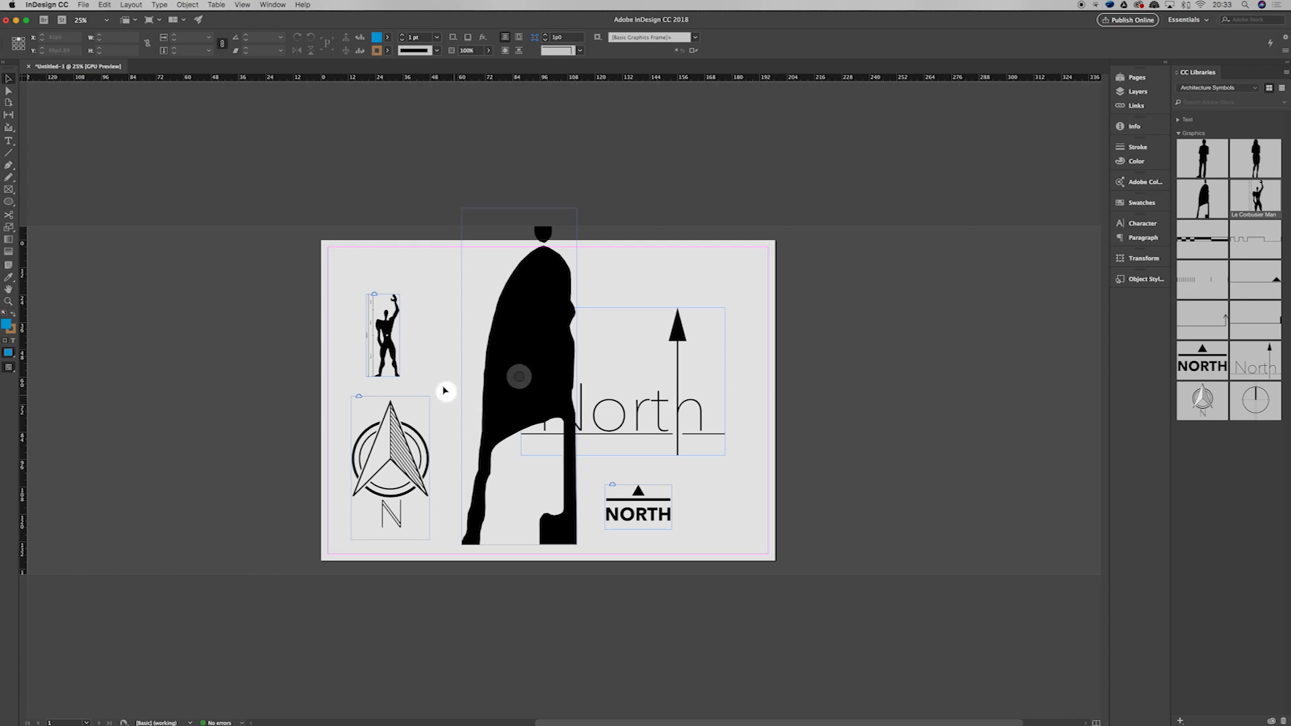
pyautogui.moveTo(1219, 243); pyautogui.dragTo(640, 294)
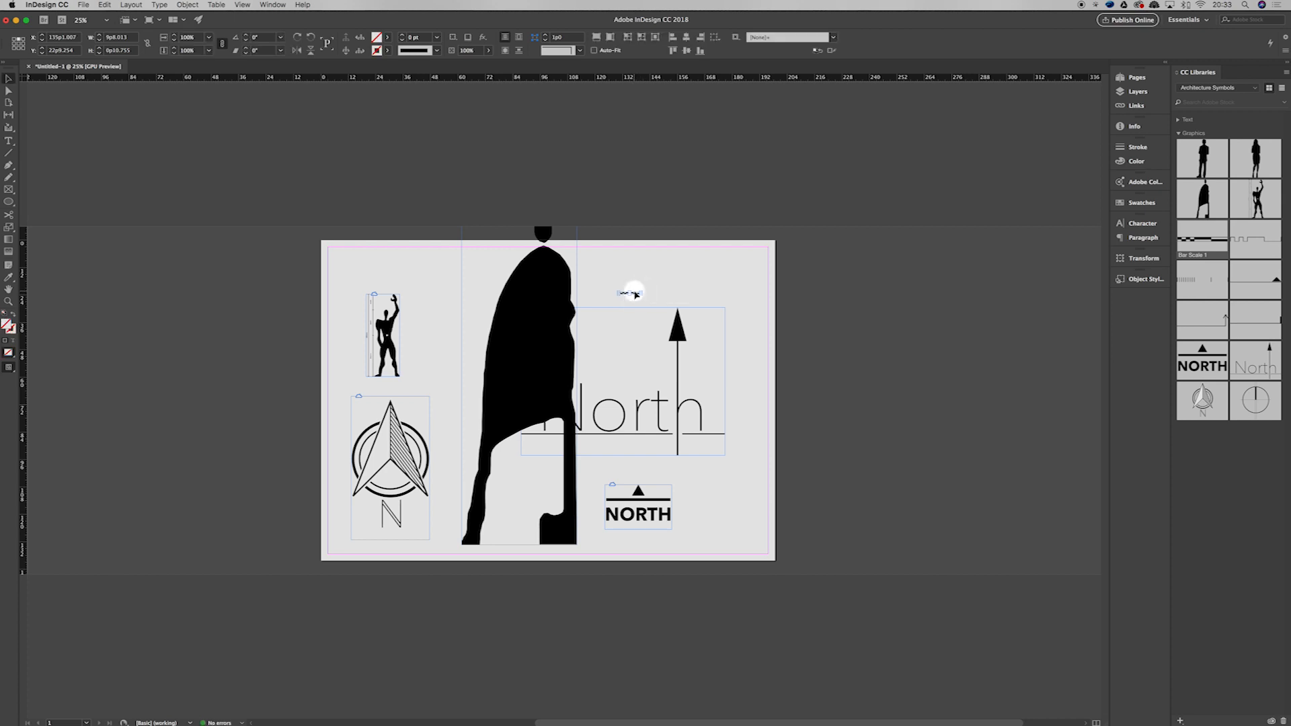
pyautogui.scroll(7, 634, 293)
pyautogui.scroll(4, 605, 161)
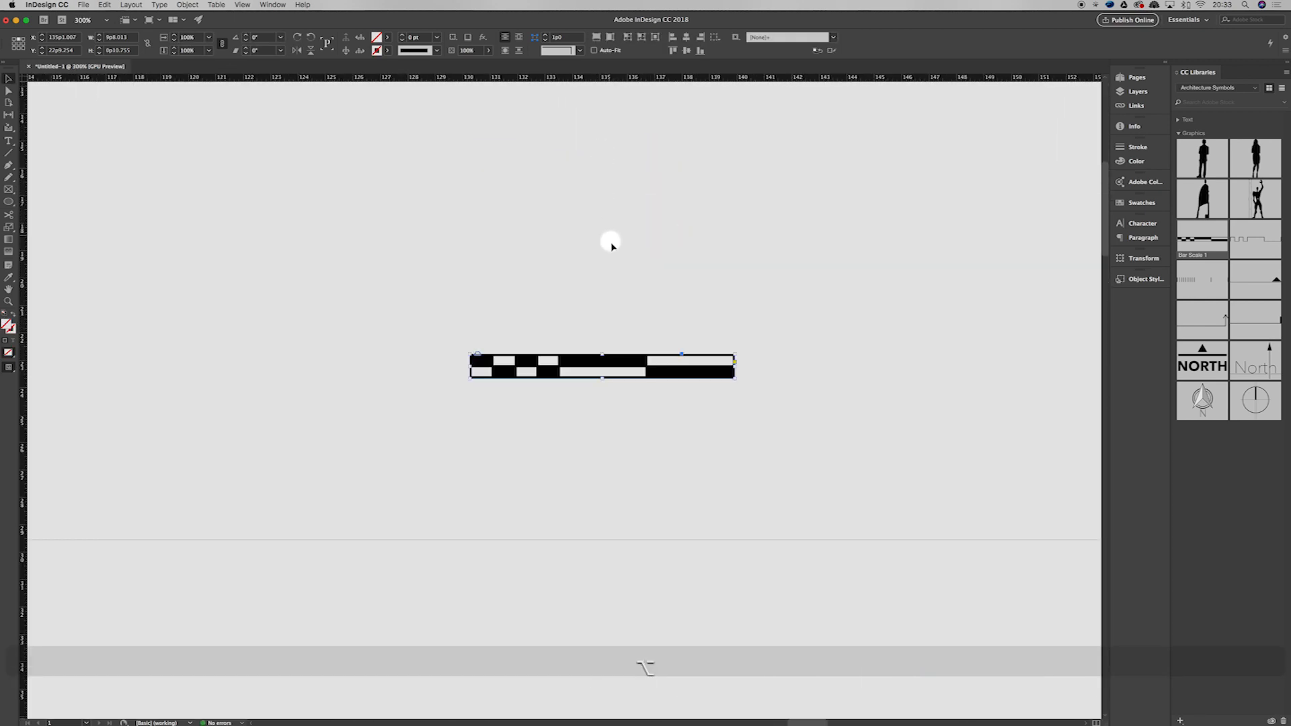
pyautogui.click(530, 338)
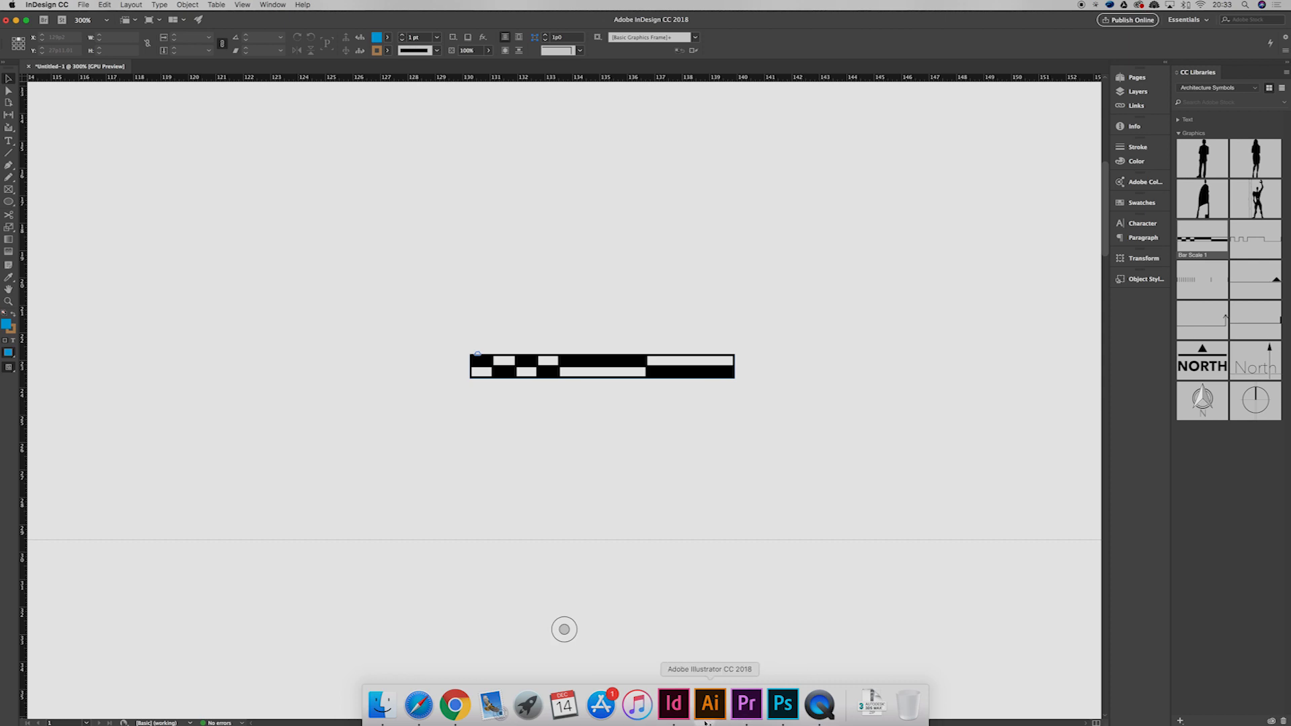
# - Switch to Illustrator and place the Artwork 1 north symbol in the artboard's upper right area
pyautogui.click(697, 722)
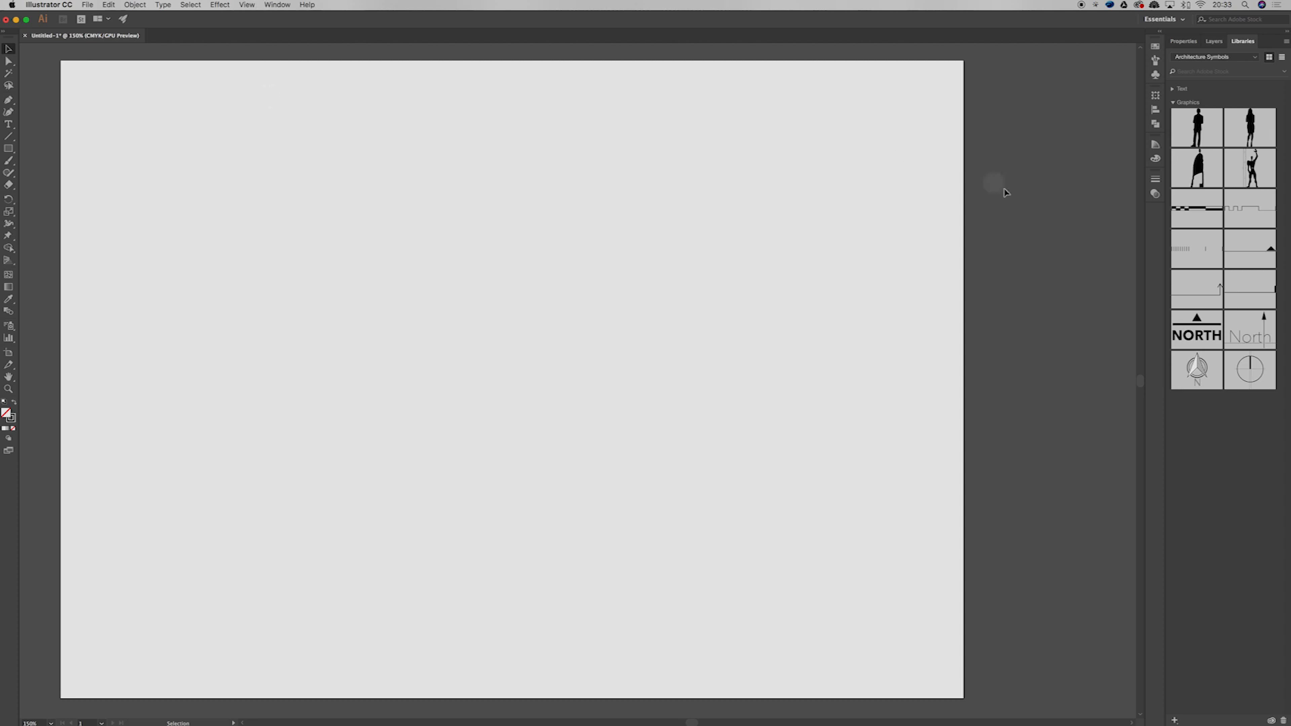
pyautogui.moveTo(1250, 370); pyautogui.dragTo(781, 234)
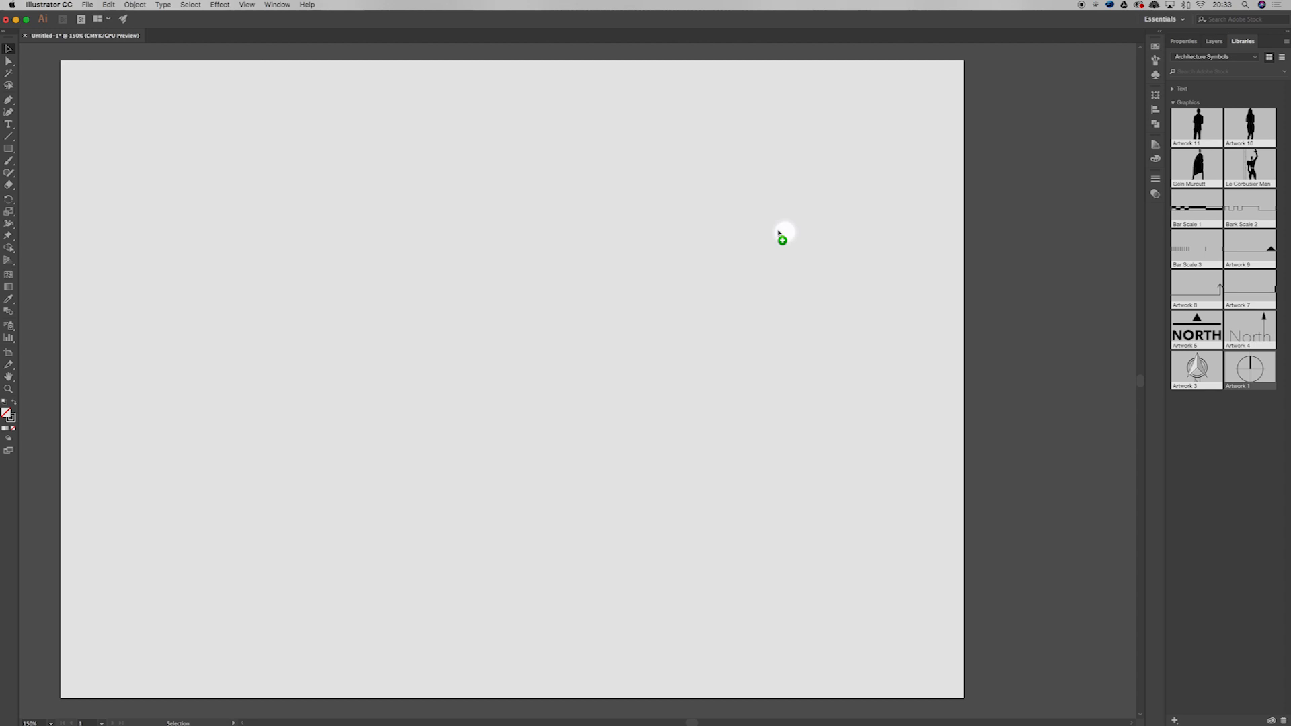
pyautogui.moveTo(666, 172); pyautogui.dragTo(728, 248)
pyautogui.click(729, 232)
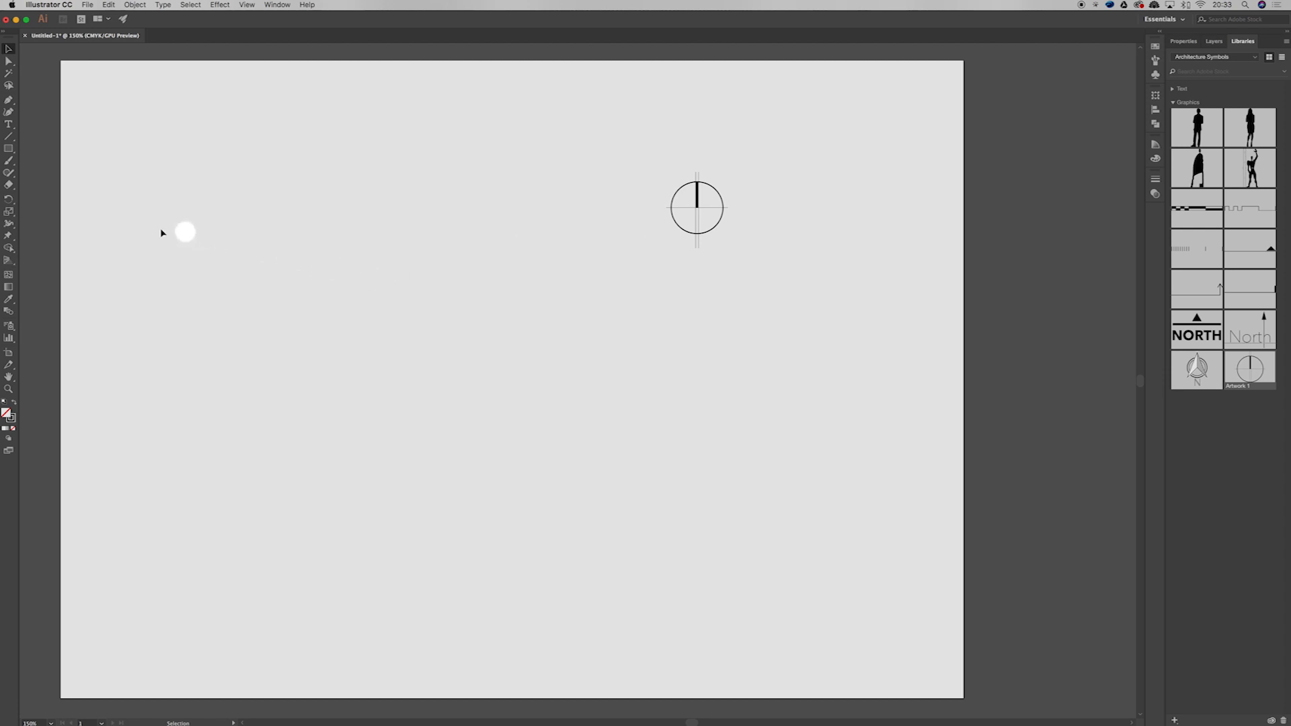
# - Draw a circle and a narrow vertical rectangle running from its top to its centre
pyautogui.moveTo(8, 148); pyautogui.dragTo(47, 173)
pyautogui.moveTo(309, 289); pyautogui.dragTo(483, 478)
pyautogui.moveTo(9, 148); pyautogui.dragTo(47, 148)
pyautogui.moveTo(206, 167); pyautogui.dragTo(213, 251)
# - Fill the narrow rectangle with black
pyautogui.click(1184, 41)
pyautogui.click(1176, 153)
pyautogui.click(1093, 193)
# - Draw a vertical line extending above and below the circle and align it to the black rectangle's left edge
pyautogui.moveTo(189, 154); pyautogui.dragTo(189, 482)
pyautogui.press('v')
pyautogui.moveTo(190, 381); pyautogui.dragTo(200, 380)
pyautogui.keyDown('shift'); pyautogui.click(208, 235); pyautogui.keyUp('shift')
pyautogui.click(1196, 240)
# - Duplicate the vertical line, align the copy to the black rectangle's right edge and group the parts
pyautogui.moveTo(190, 289); pyautogui.dragTo(226, 296)
pyautogui.keyDown('shift'); pyautogui.click(226, 283); pyautogui.keyUp('shift')
pyautogui.click(1226, 239)
pyautogui.press('super+g')
# - Draw a horizontal line through the circle's centre, extending slightly past both sides
pyautogui.click(9, 137)
pyautogui.moveTo(129, 255); pyautogui.dragTo(320, 255)
pyautogui.press('v')
# - Centre the north symbol's parts horizontally on one another and adjust their fit
pyautogui.keyDown('shift'); pyautogui.click(222, 241); pyautogui.keyUp('shift')
pyautogui.scroll(4, 205, 240)
pyautogui.scroll(-4, 628, 370)
pyautogui.keyDown('shift'); pyautogui.click(653, 415); pyautogui.keyUp('shift')
pyautogui.click(1210, 240)
pyautogui.click(801, 473)
pyautogui.moveTo(725, 445); pyautogui.dragTo(724, 382)
pyautogui.scroll(2, 637, 307)
pyautogui.moveTo(813, 277); pyautogui.dragTo(799, 292)
pyautogui.click(729, 378)
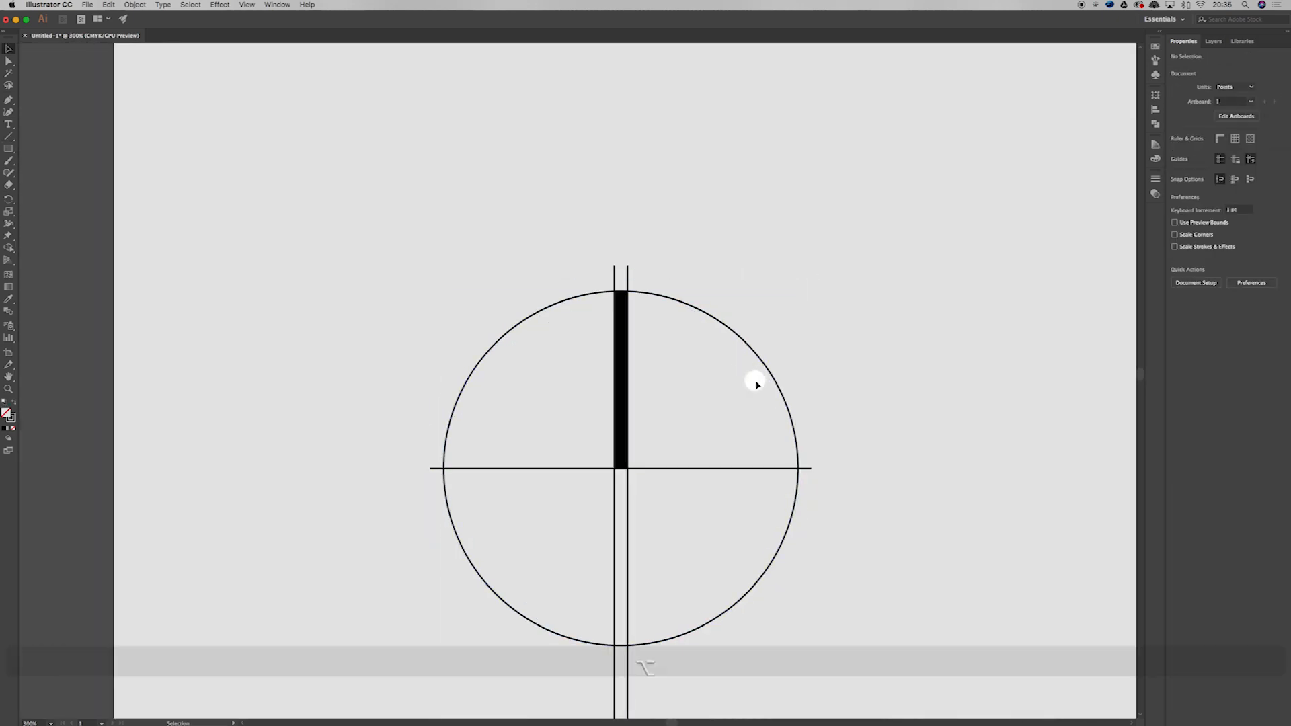
# - Increase the stroke weight of the large north symbol's circle
pyautogui.scroll(-3, 606, 402)
pyautogui.moveTo(591, 402); pyautogui.dragTo(669, 429)
pyautogui.click(703, 449)
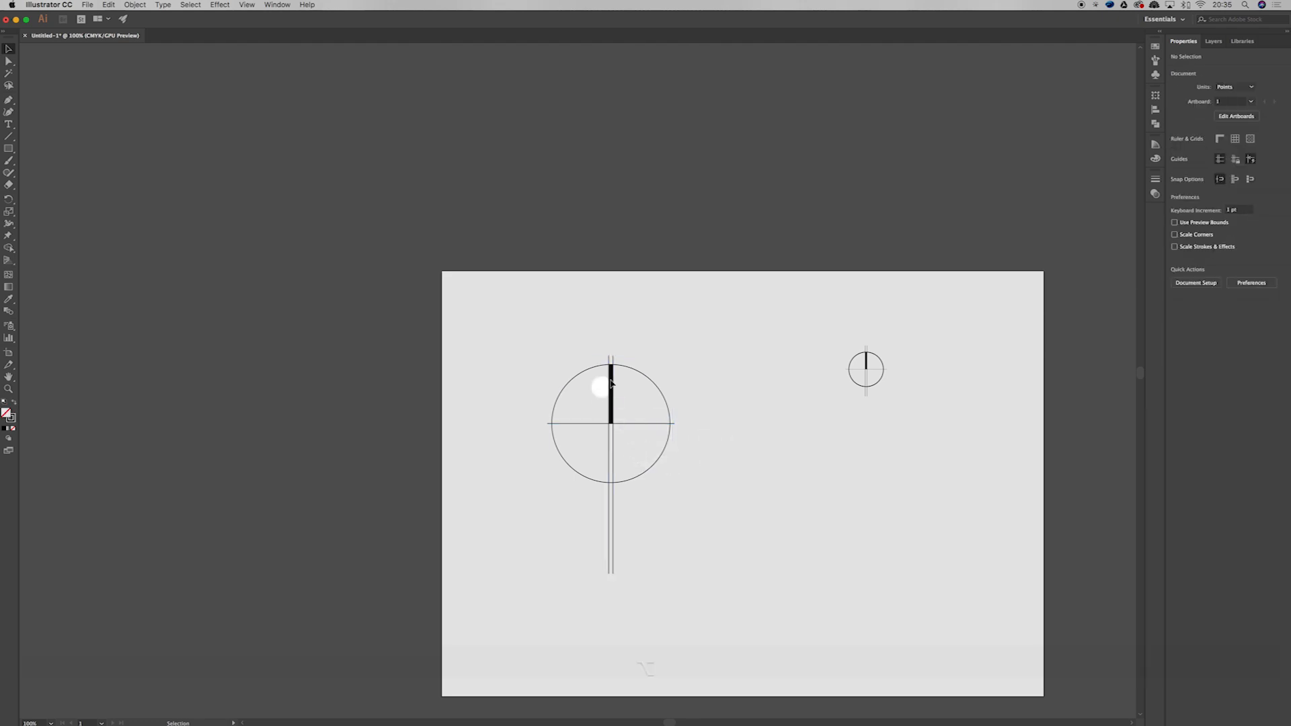
pyautogui.scroll(2, 619, 380)
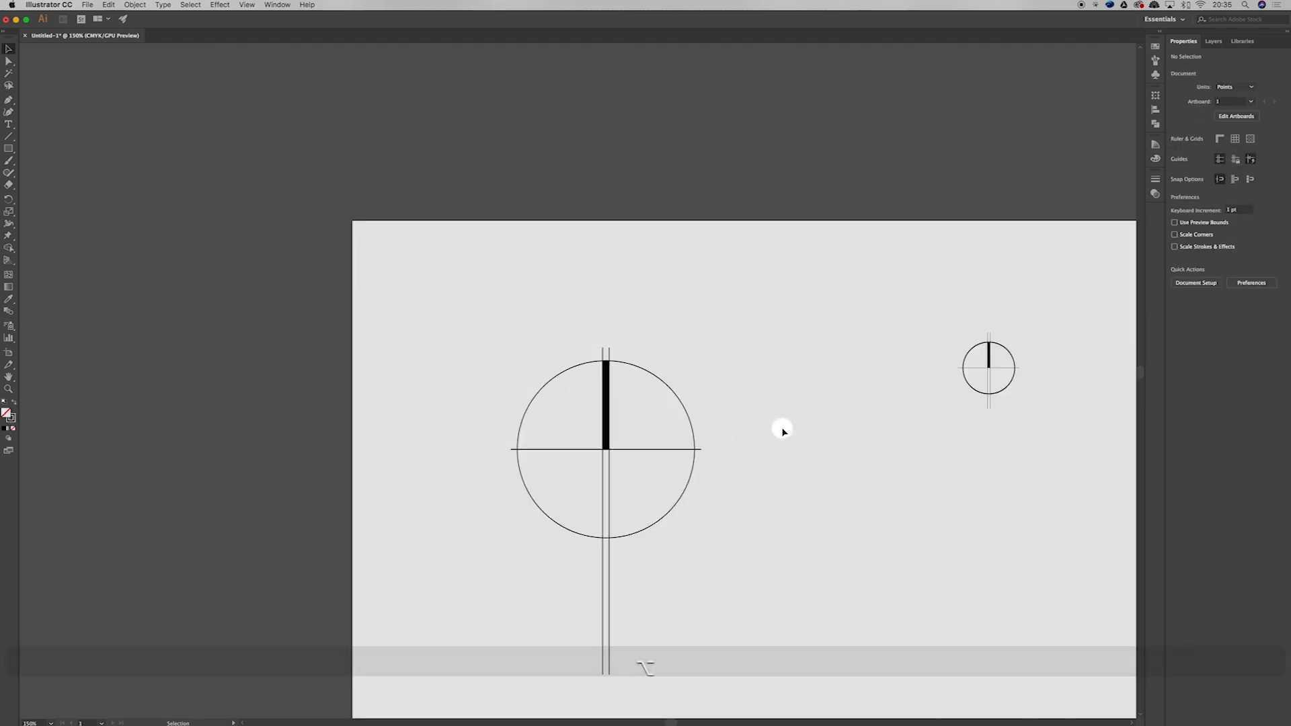
pyautogui.click(681, 500)
pyautogui.click(1216, 168)
pyautogui.click(477, 496)
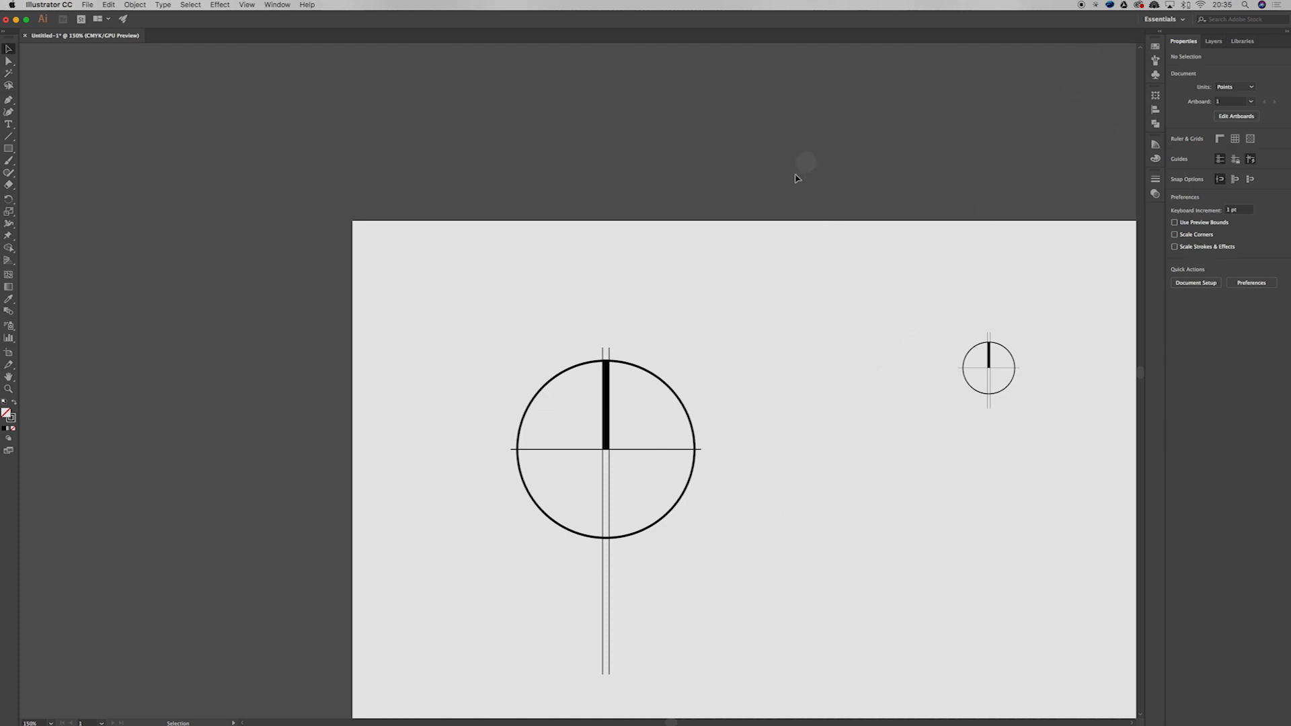
# - Show the Architecture Symbols library and group all parts of the large north symbol
pyautogui.click(1242, 41)
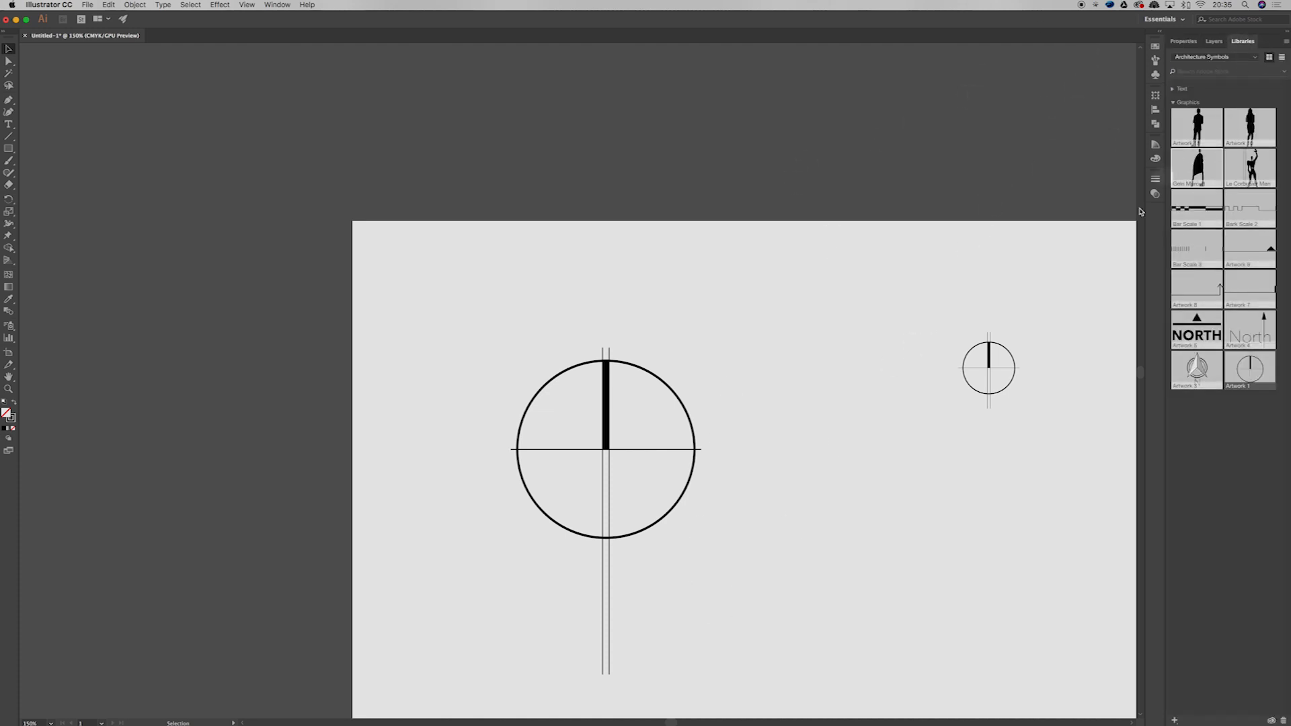
pyautogui.moveTo(764, 600); pyautogui.dragTo(439, 322)
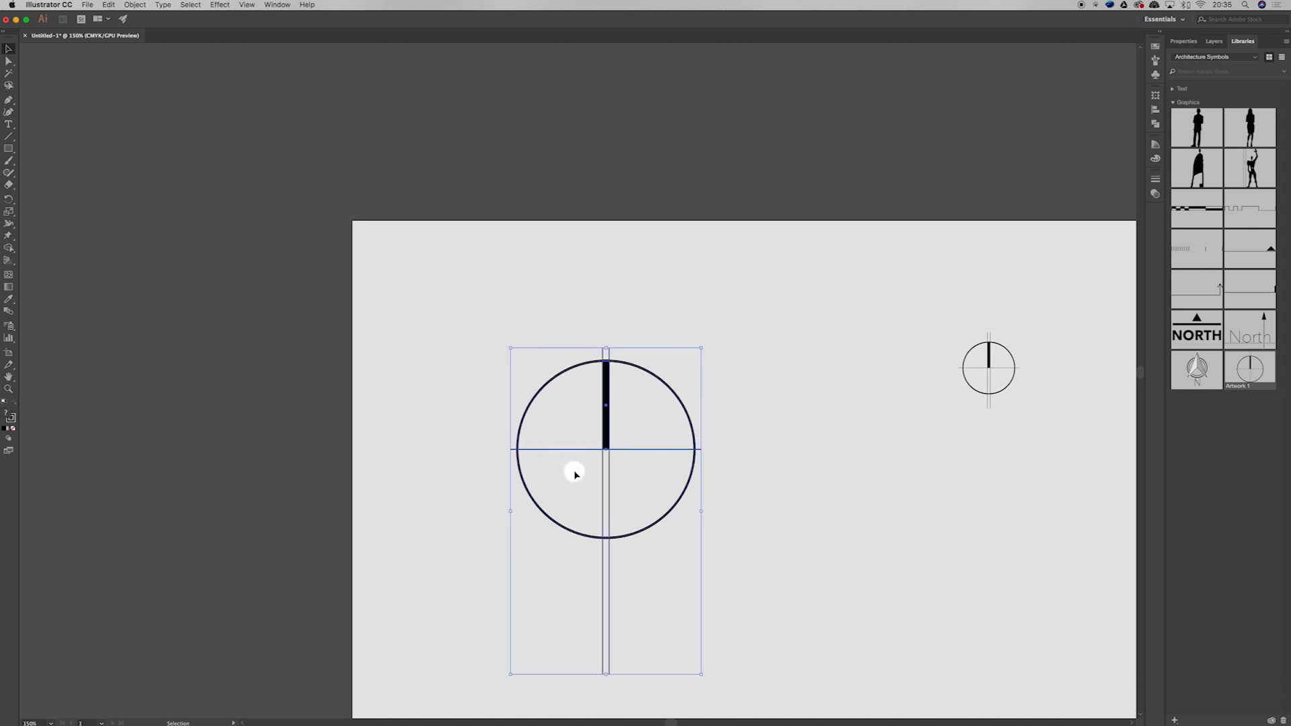
pyautogui.press('super+g')
pyautogui.click(741, 548)
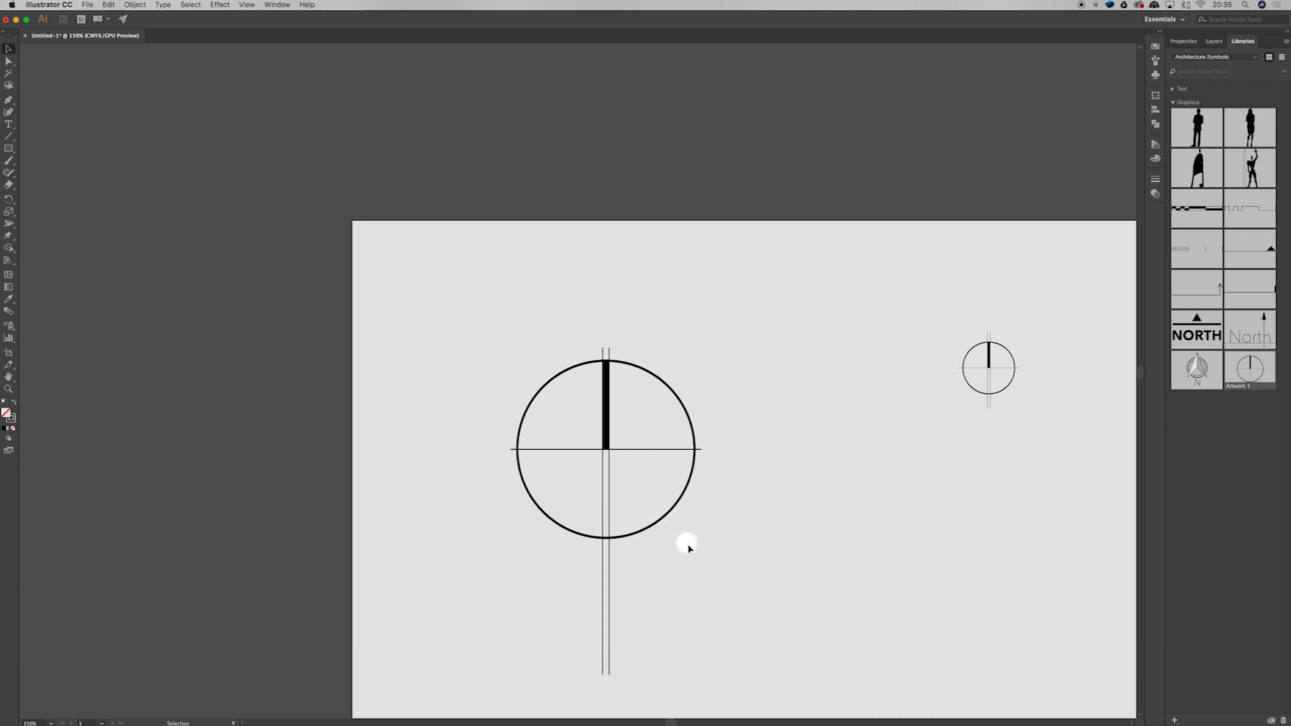
# - Add the grouped north symbol to the Architecture Symbols library as a graphic
pyautogui.click(662, 484)
pyautogui.moveTo(607, 434); pyautogui.dragTo(1226, 393)
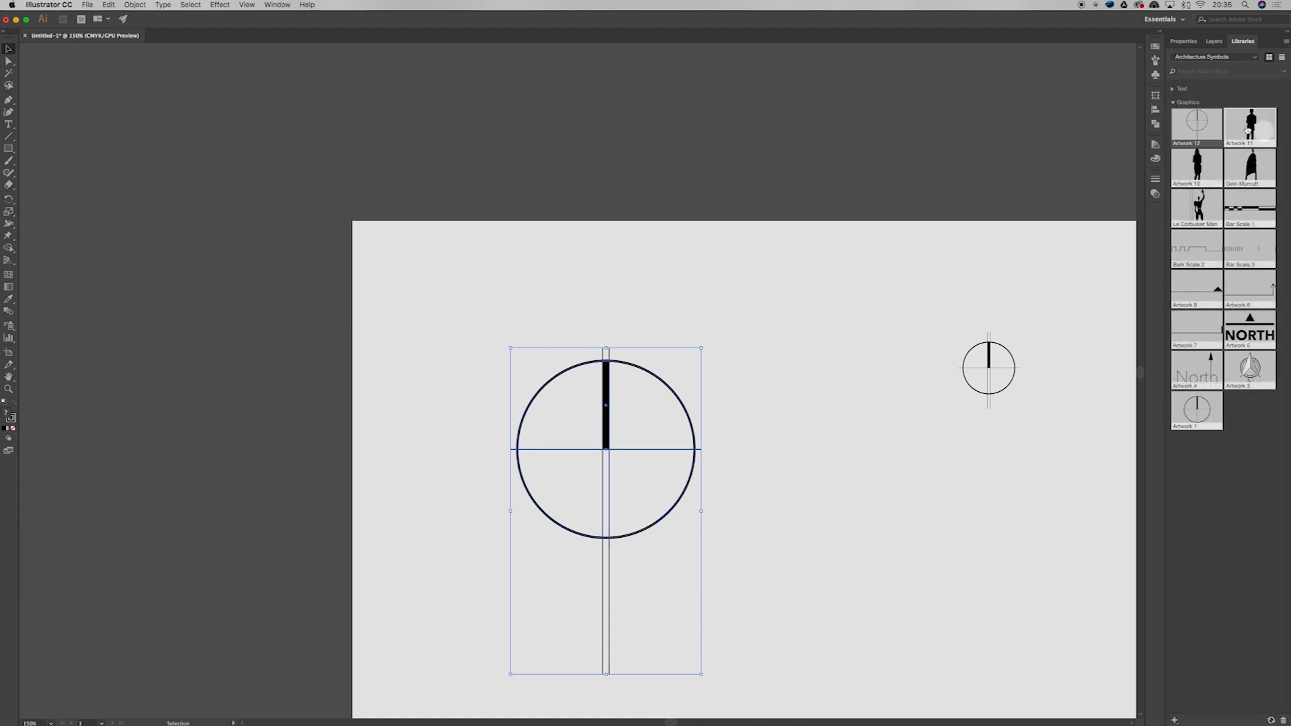
pyautogui.click(1060, 176)
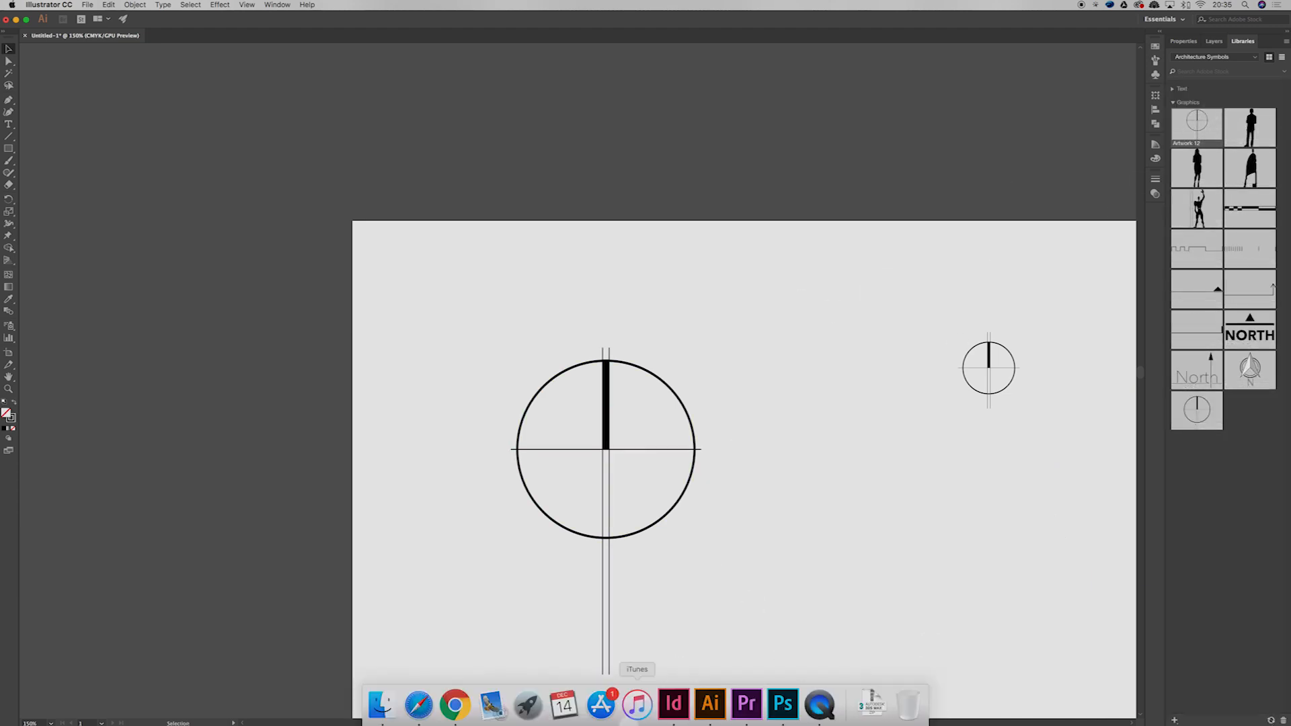
# - Switch to InDesign and place the newly added north symbol from the library on the page
pyautogui.click(674, 704)
pyautogui.moveTo(1202, 156); pyautogui.dragTo(541, 219)
pyautogui.moveTo(463, 207); pyautogui.dragTo(619, 473)
# - Switch to Photoshop and show the Libraries panel
pyautogui.click(785, 702)
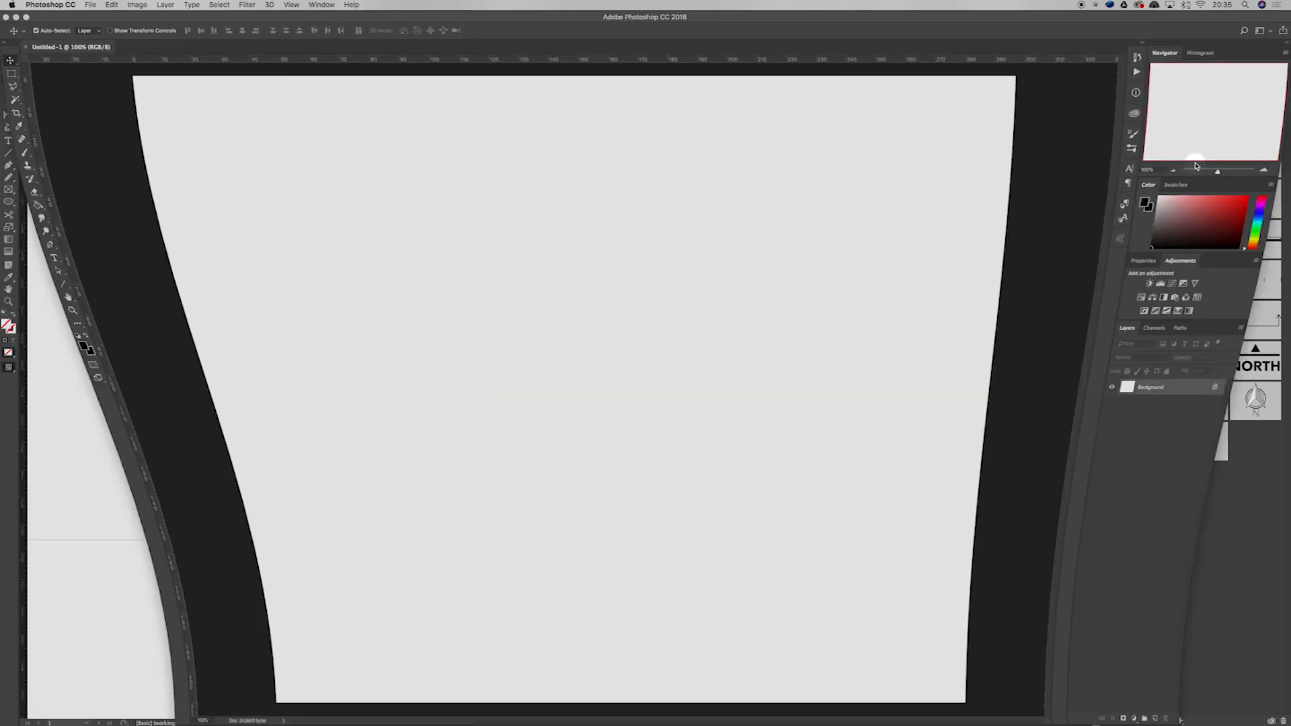
pyautogui.click(313, 4)
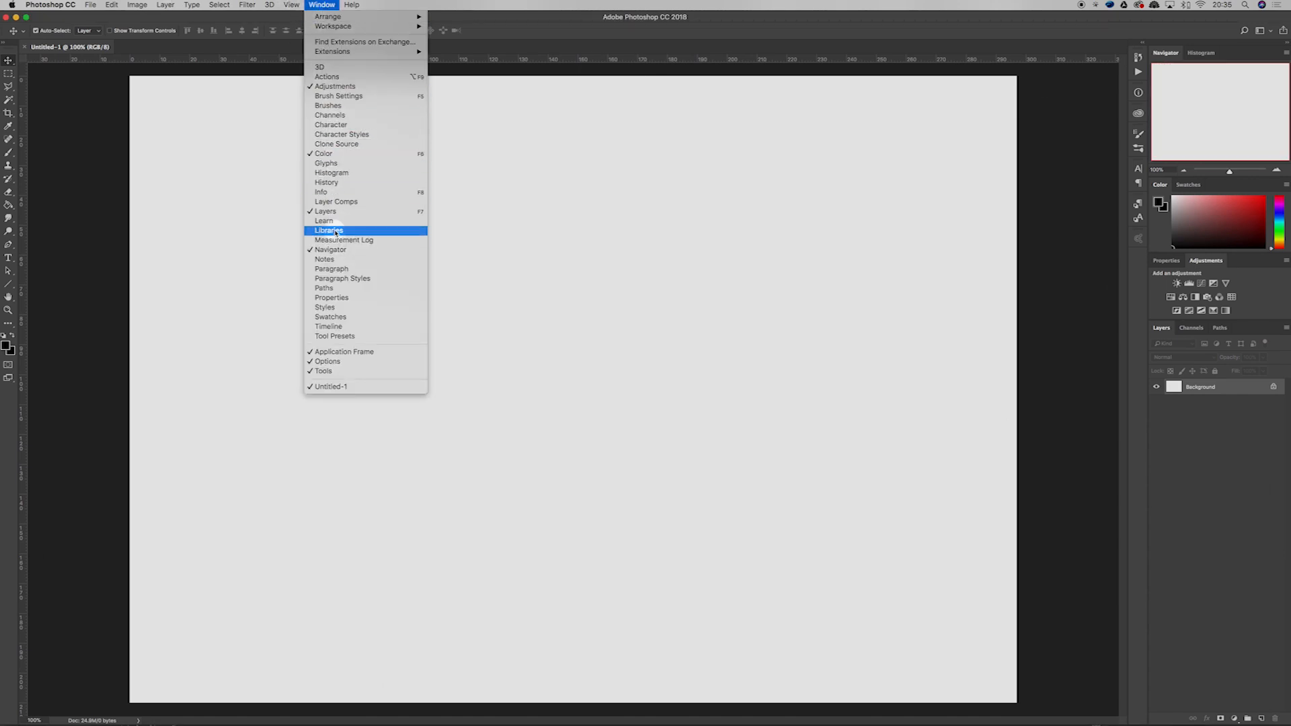
pyautogui.click(408, 233)
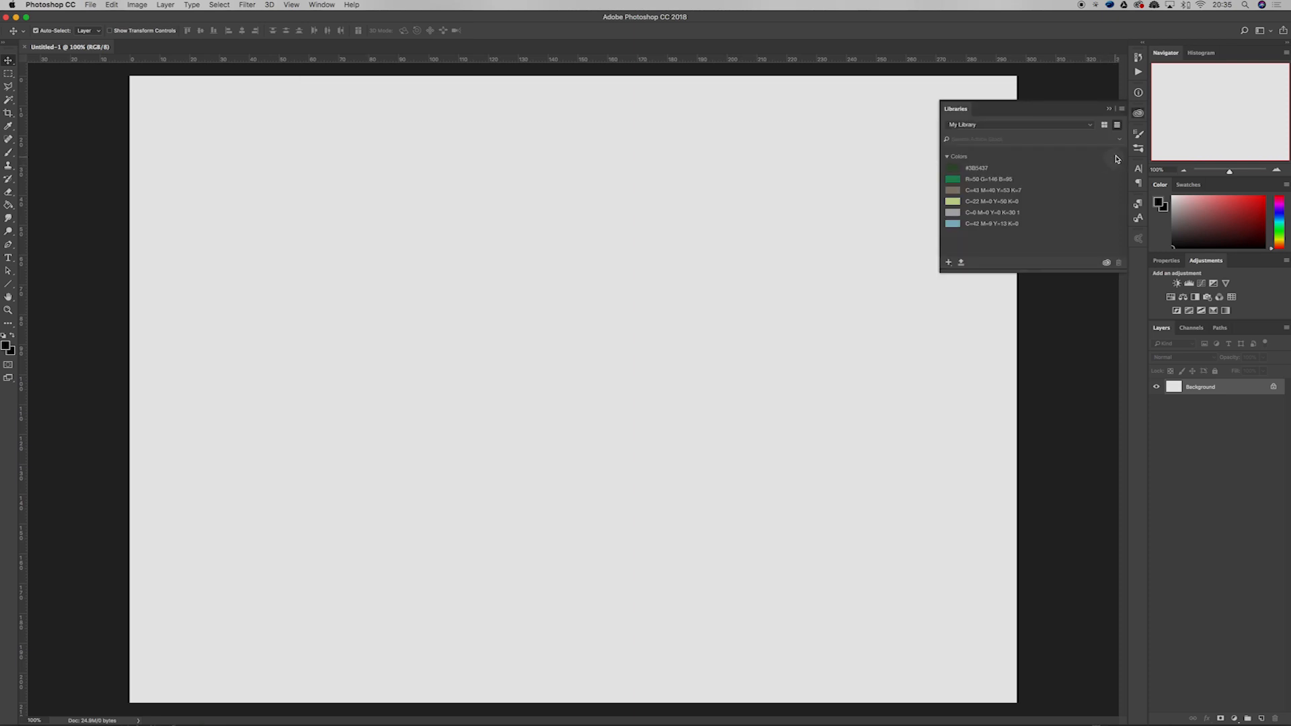
# - Switch the library to Architecture Symbols and enlarge the panel to show its graphics
pyautogui.click(1086, 127)
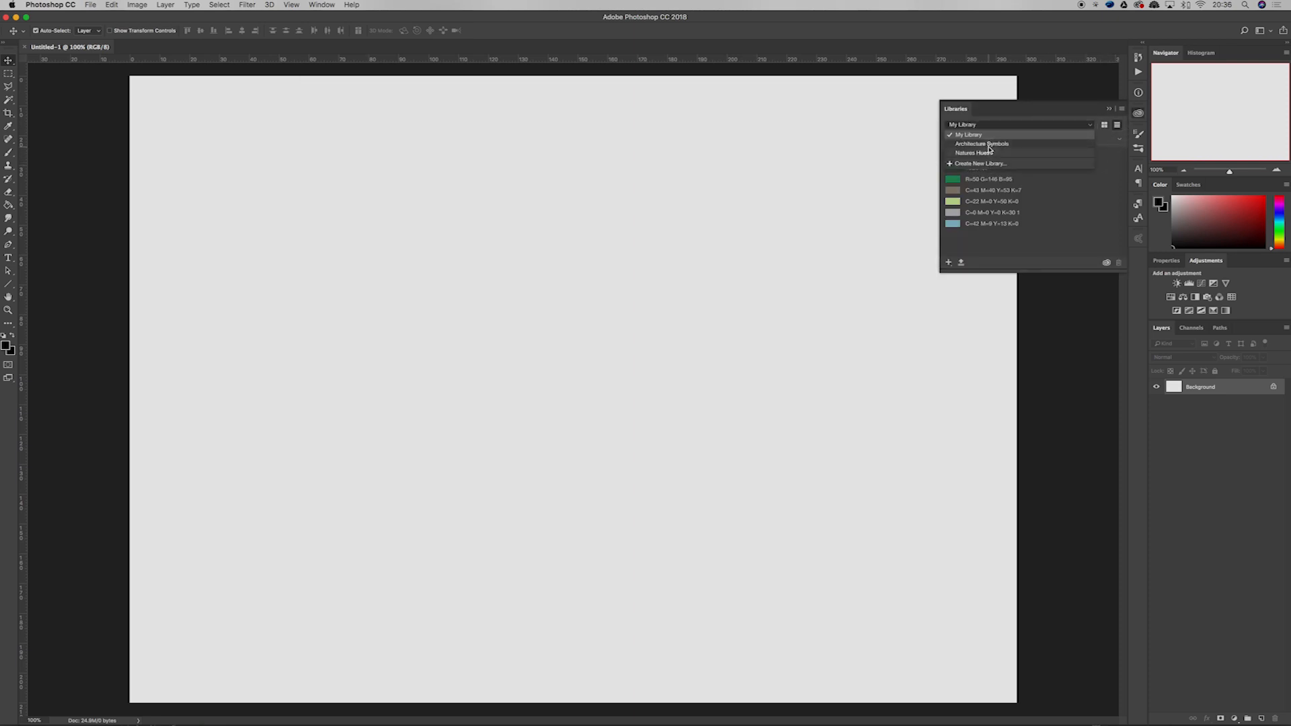
pyautogui.click(989, 146)
pyautogui.moveTo(987, 272); pyautogui.dragTo(976, 486)
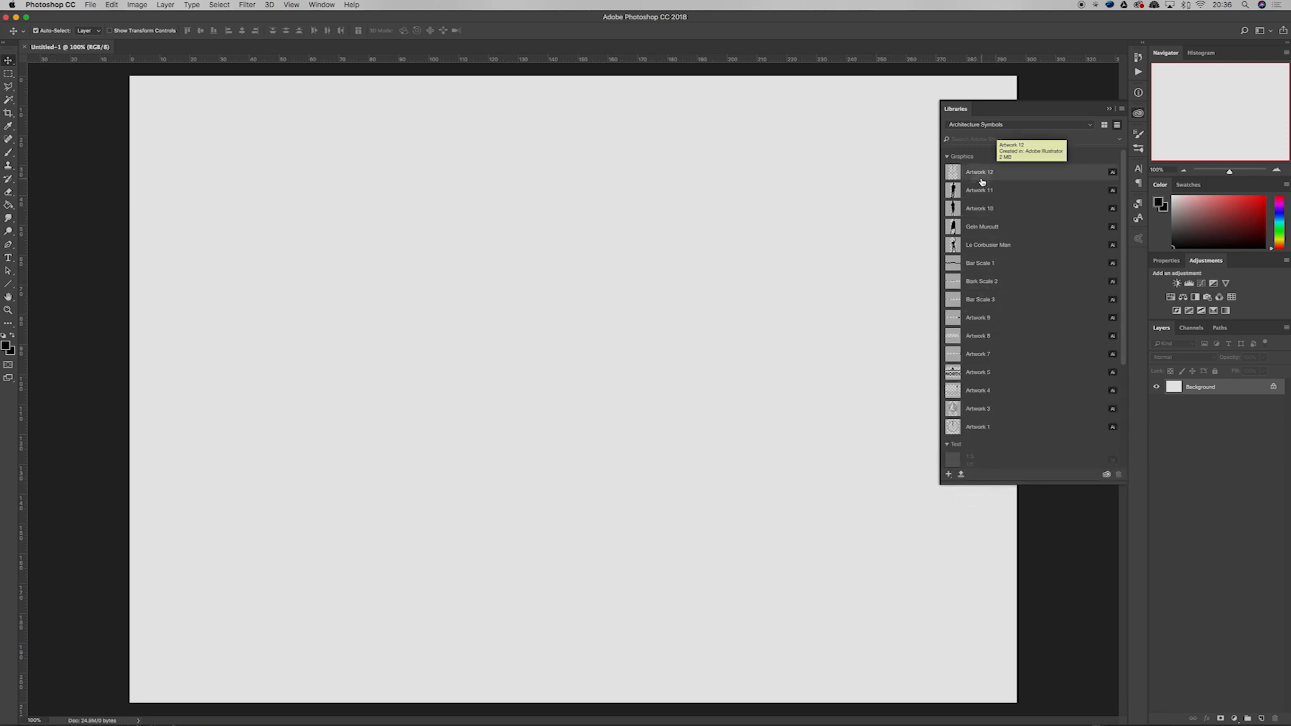
# - Place Artwork 12 as a linked smart object in the canvas's upper left area and scale it to about 77%
pyautogui.moveTo(988, 174); pyautogui.dragTo(360, 245)
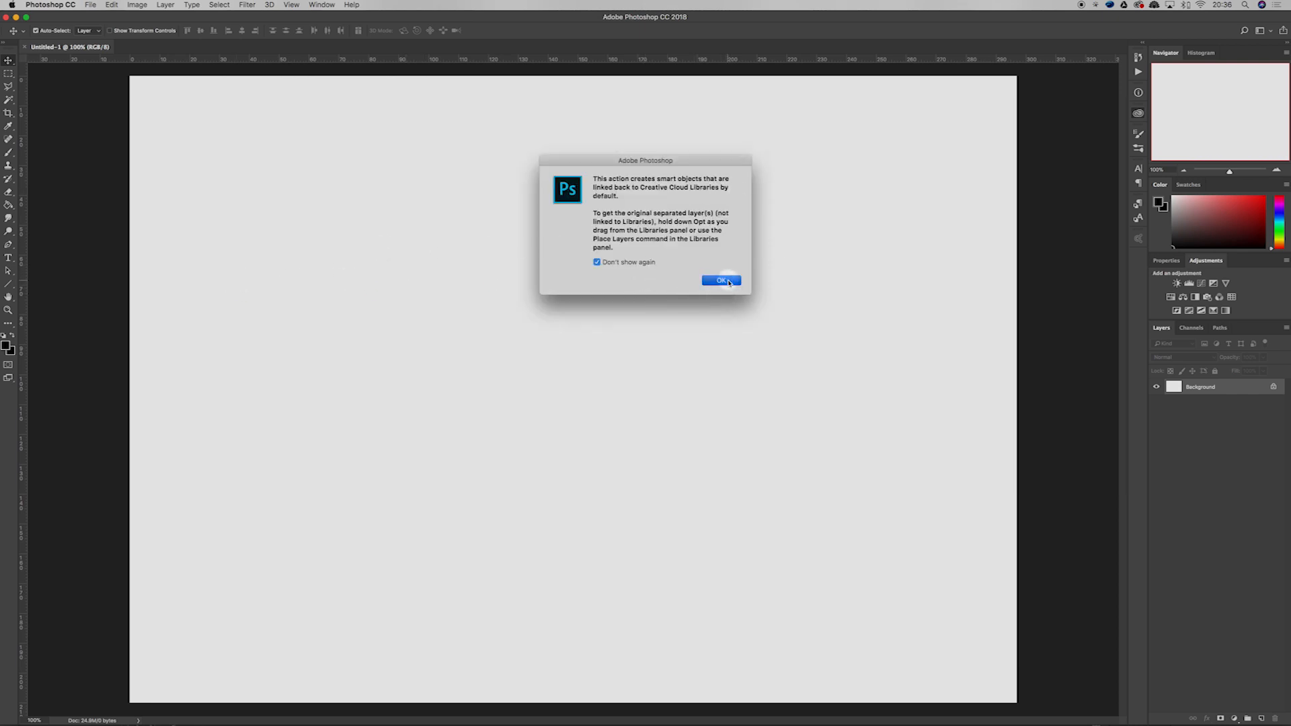
pyautogui.click(722, 281)
pyautogui.moveTo(491, 183); pyautogui.dragTo(483, 276)
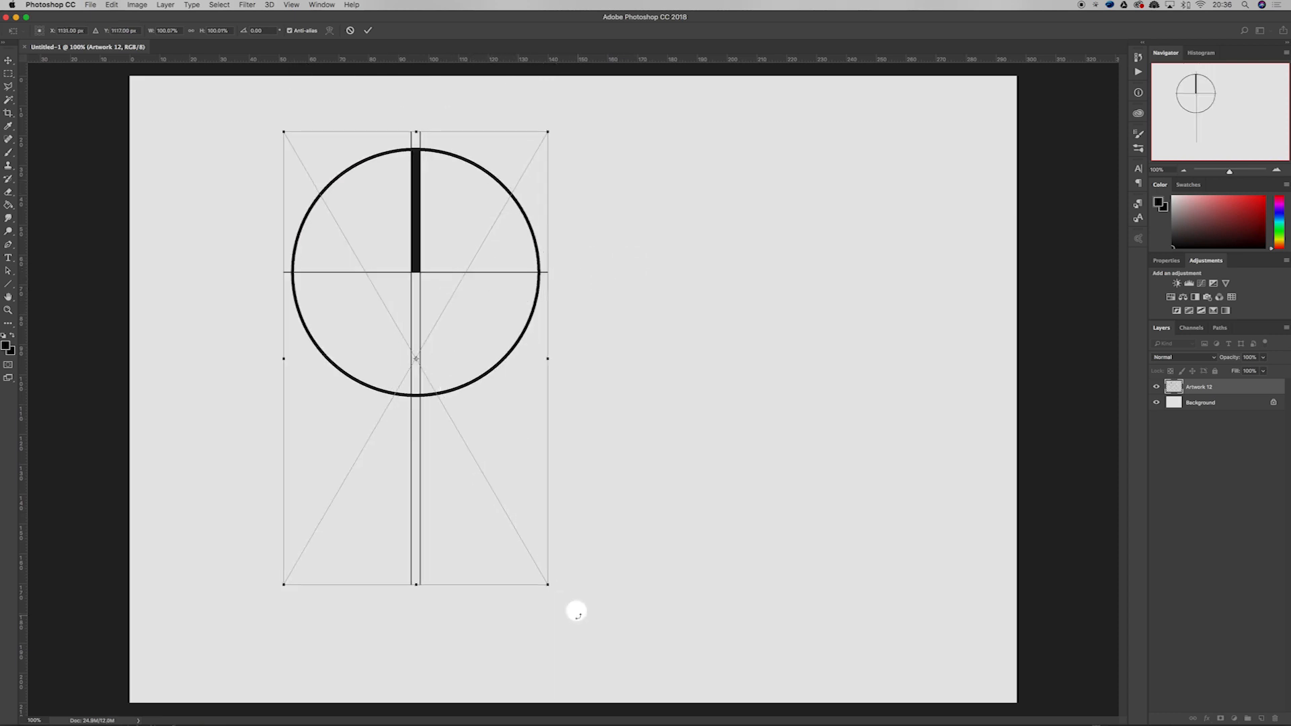
pyautogui.moveTo(544, 578); pyautogui.dragTo(488, 482)
pyautogui.press('v')
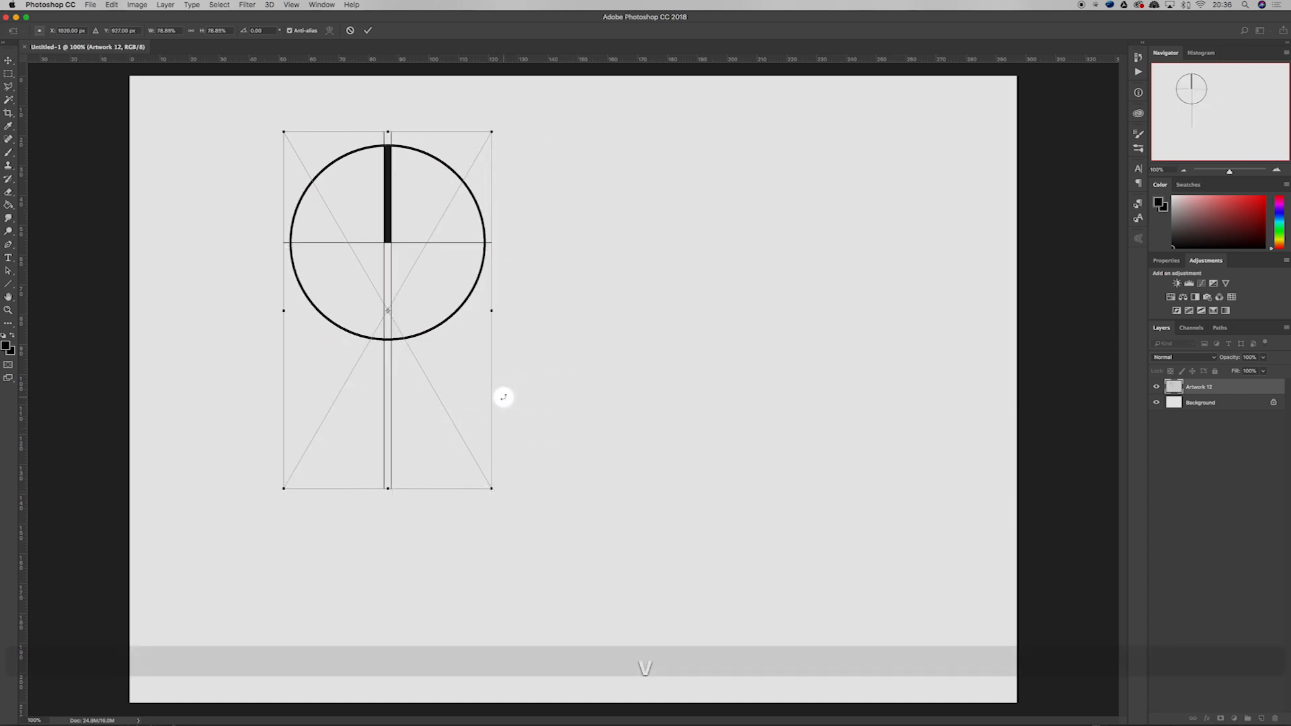